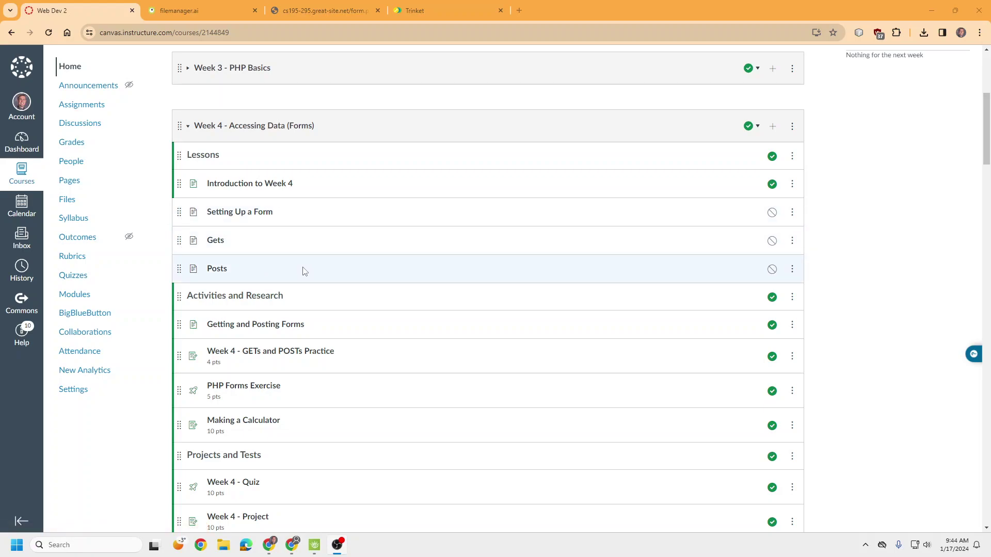
{"action": "left_click", "coordinate": [442, 11]}
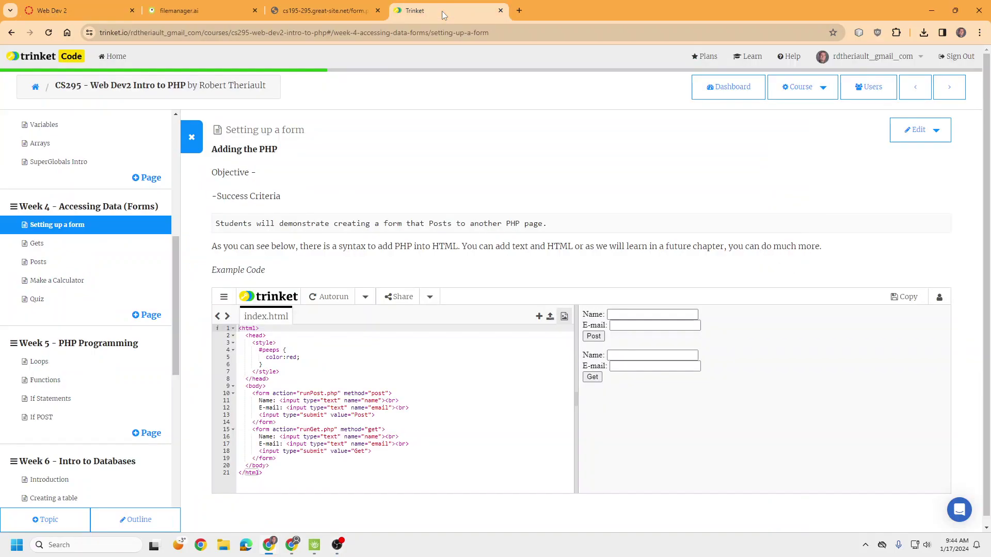
{"action": "scroll", "coordinate": [392, 269], "scroll_direction": "down", "scroll_amount": 1}
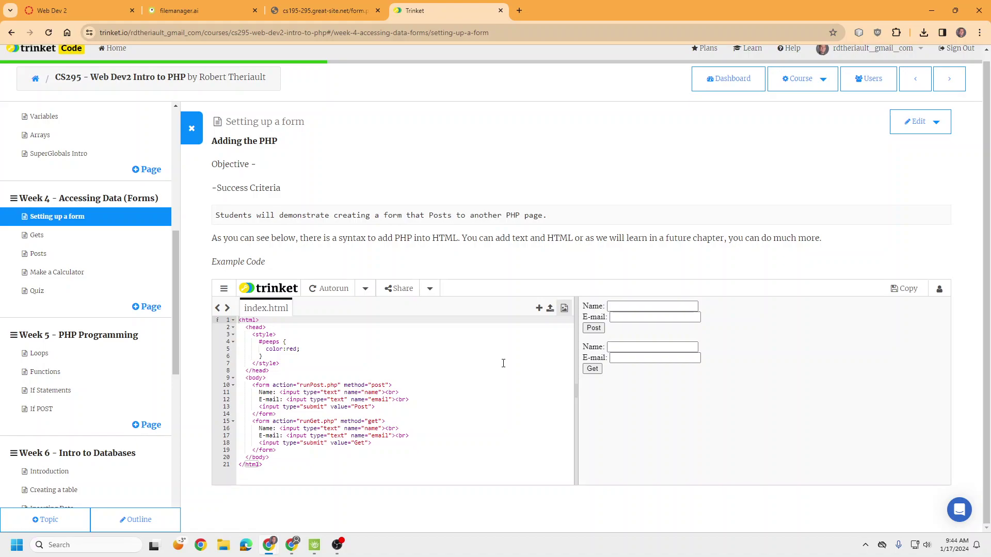
{"action": "left_click_drag", "start_coordinate": [250, 386], "coordinate": [286, 414]}
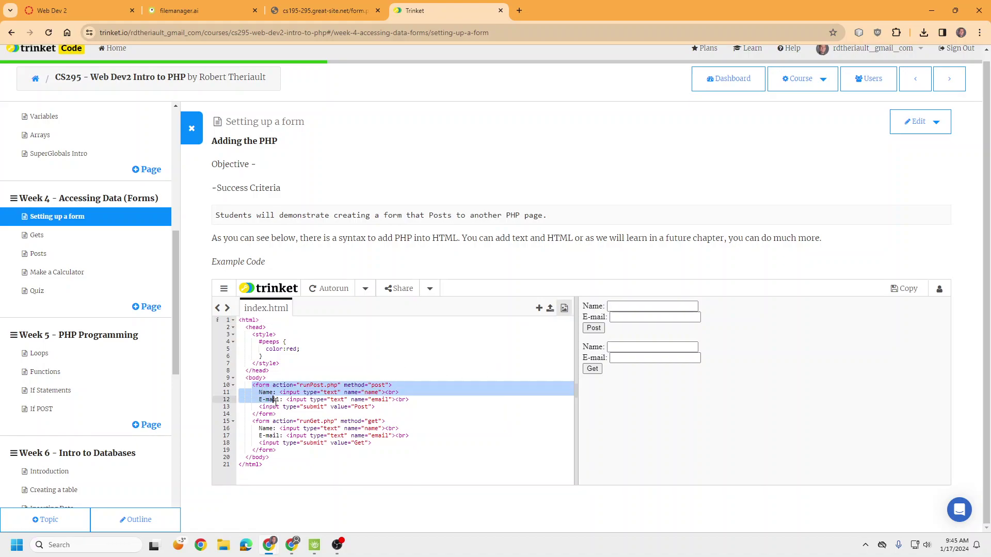
{"action": "left_click", "coordinate": [302, 402]}
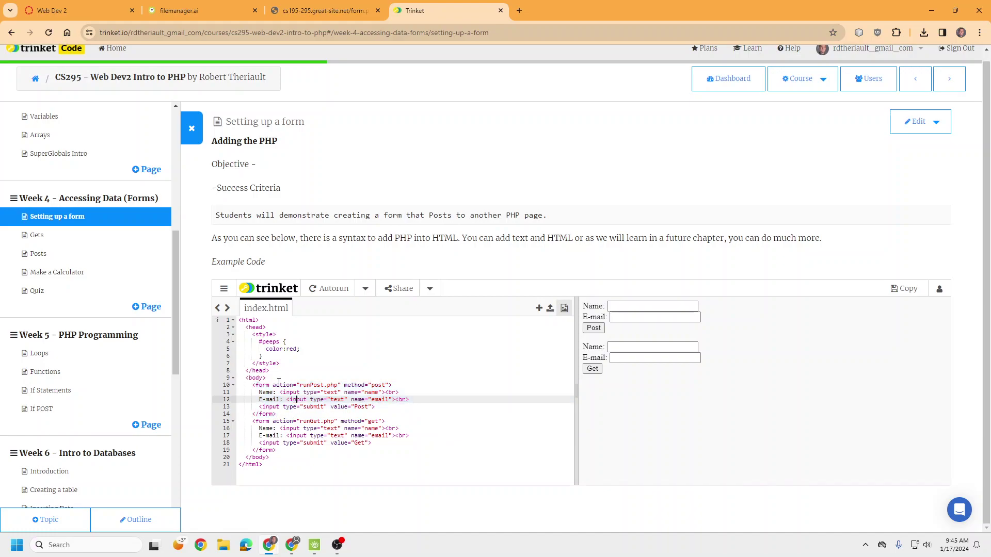
{"action": "double_click", "coordinate": [278, 385]}
{"action": "left_click_drag", "start_coordinate": [299, 385], "coordinate": [387, 384]}
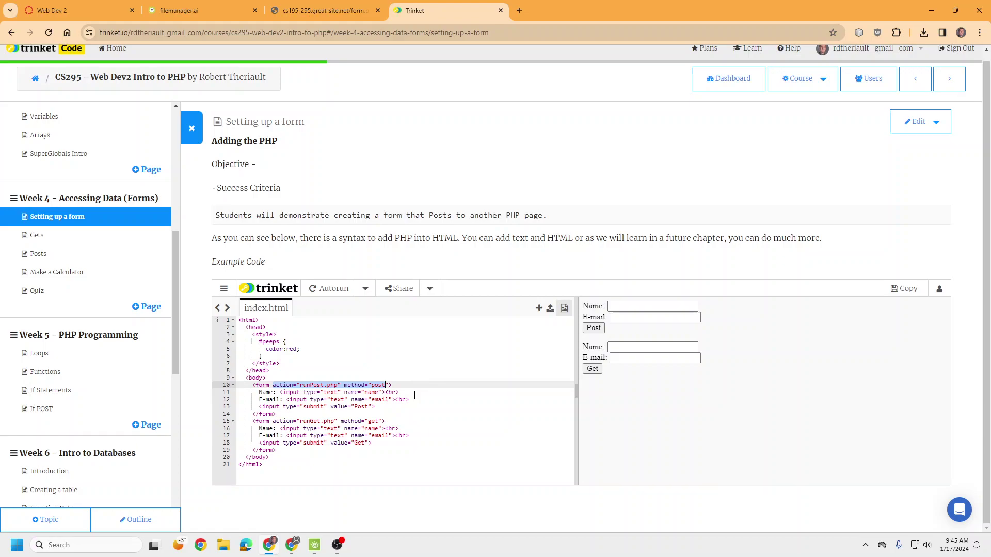
{"action": "left_click", "coordinate": [320, 384]}
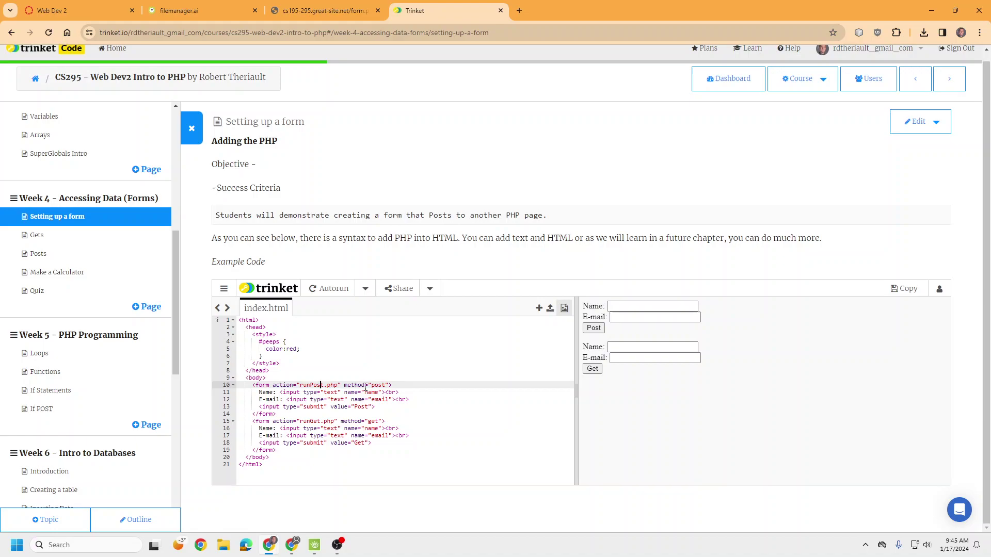
{"action": "left_click", "coordinate": [383, 384]}
{"action": "left_click_drag", "start_coordinate": [251, 385], "coordinate": [393, 385]}
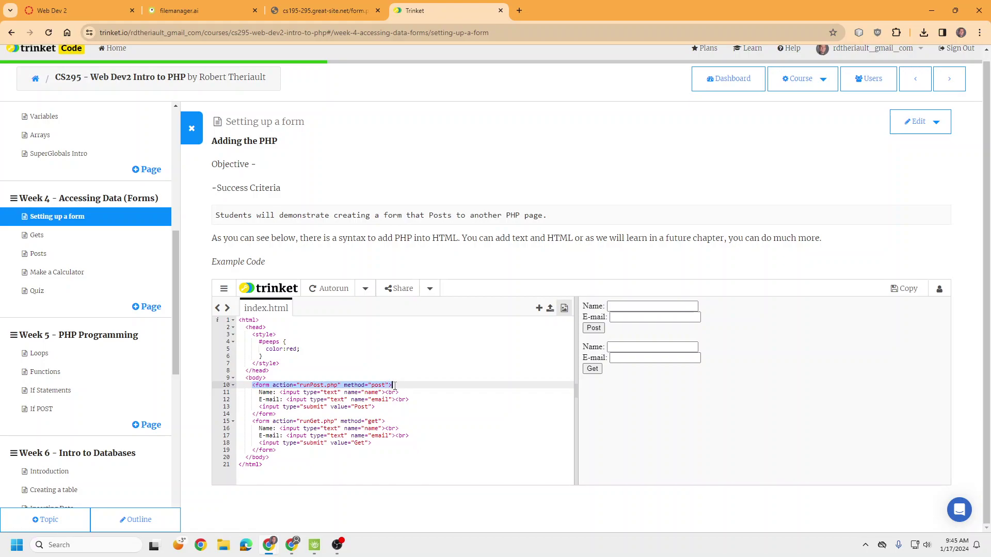
{"action": "left_click_drag", "start_coordinate": [279, 413], "coordinate": [252, 386]}
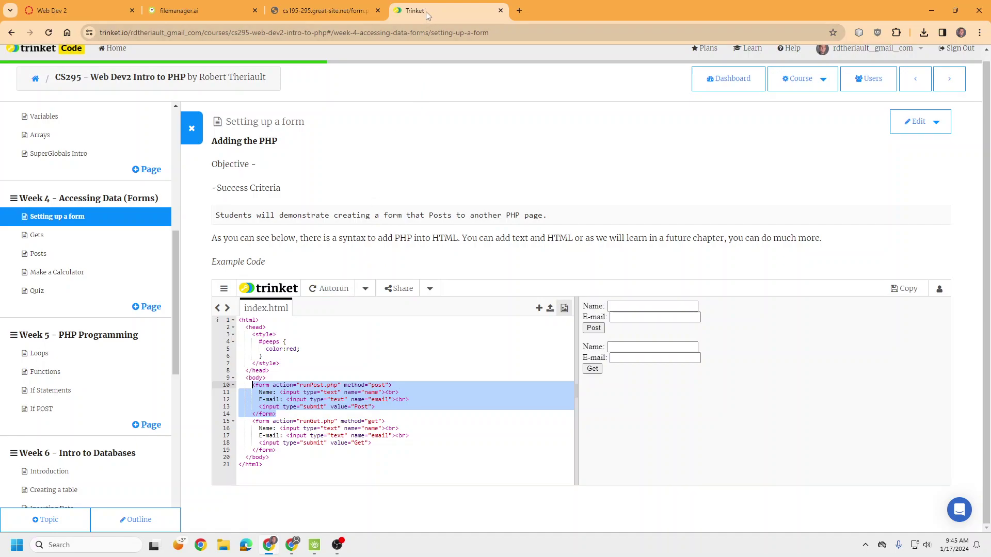
Step: Move the Trinket lesson into its own window and return to the form.php editor
{"action": "left_click_drag", "start_coordinate": [424, 14], "coordinate": [425, 155]}
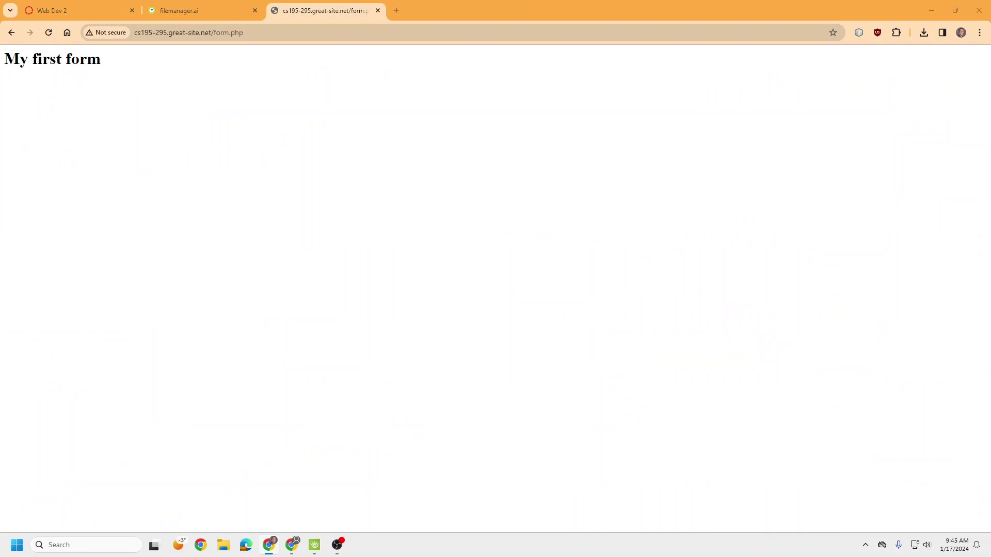
{"action": "left_click", "coordinate": [208, 10]}
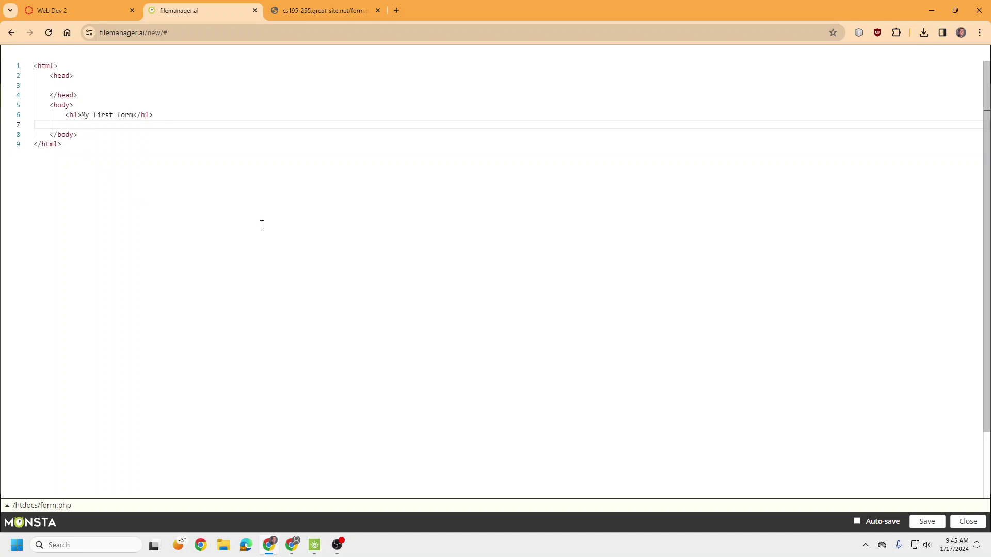
{"action": "type", "text": "<form"}
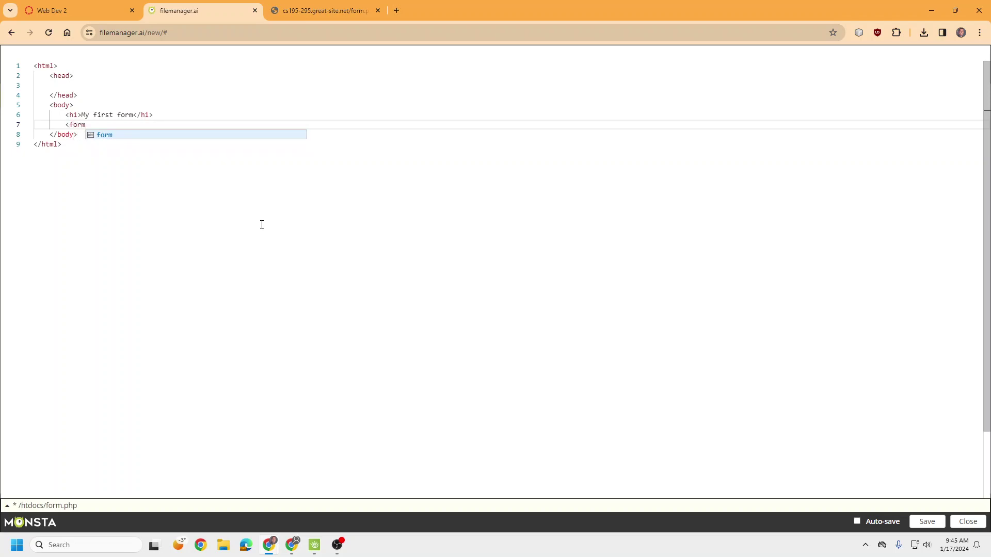
{"action": "type", "text": ">"}
Step: Add an empty <form></form> element on line 7 and fix the misspelled opening tag
{"action": "key", "text": "Return"}
{"action": "key", "text": "Return"}
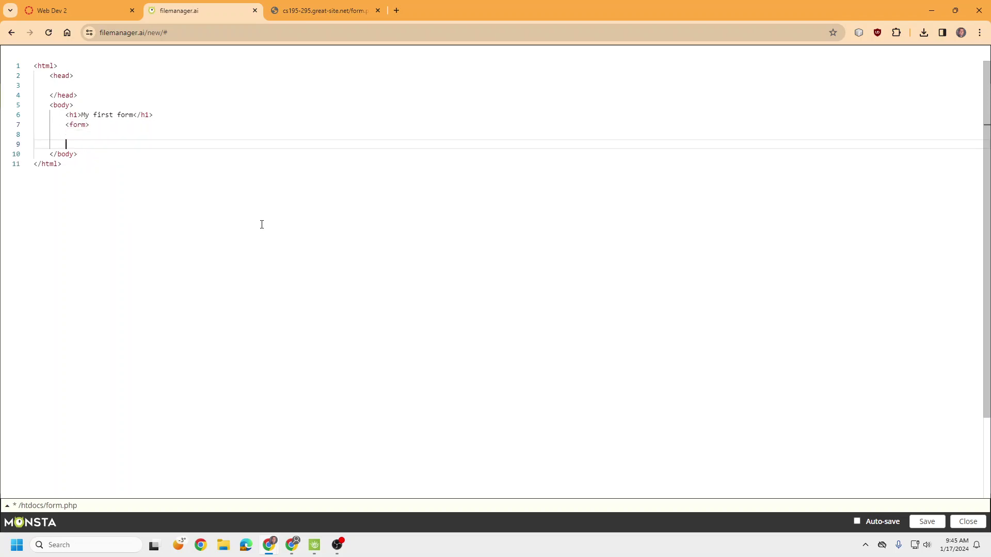
{"action": "type", "text": "</form"}
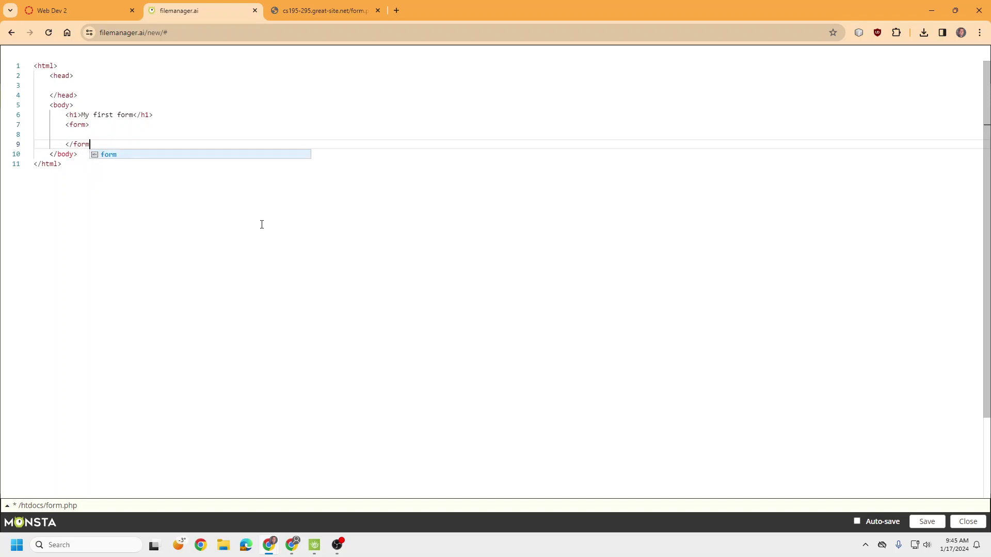
{"action": "type", "text": ">"}
{"action": "key", "text": "Up"}
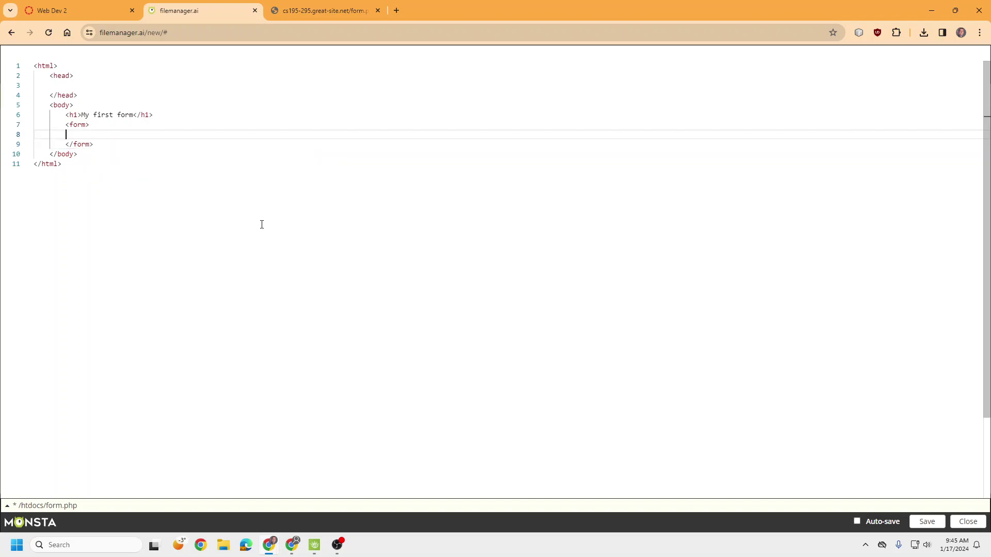
{"action": "key", "text": "Up"}
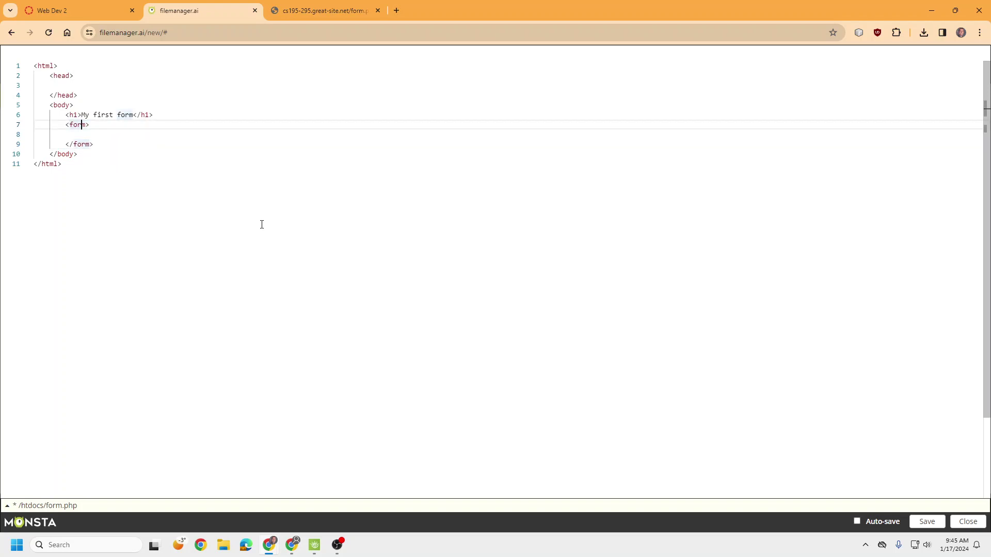
{"action": "key", "text": "Down"}
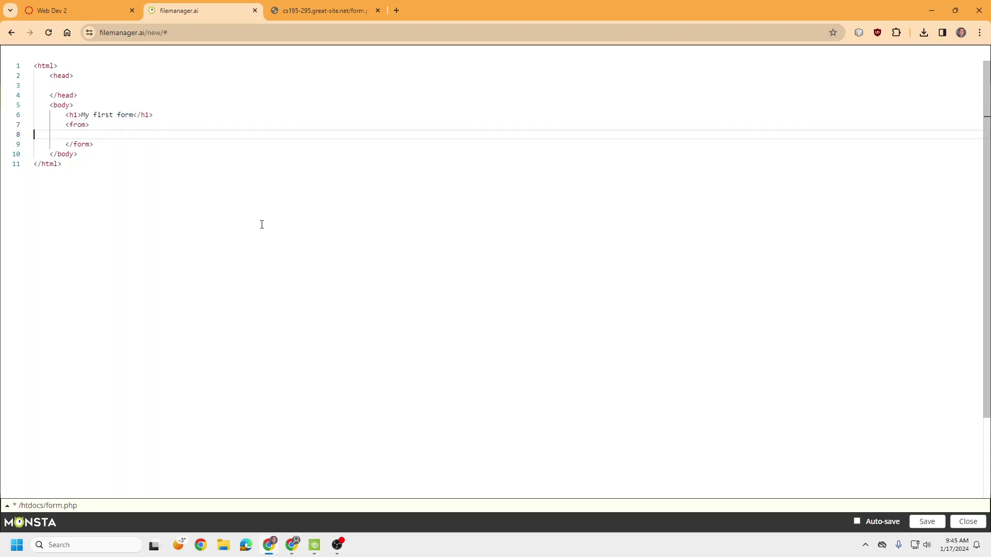
{"action": "key", "text": "Up"}
{"action": "key", "text": "BackSpace"}
{"action": "type", "text": "orm"}
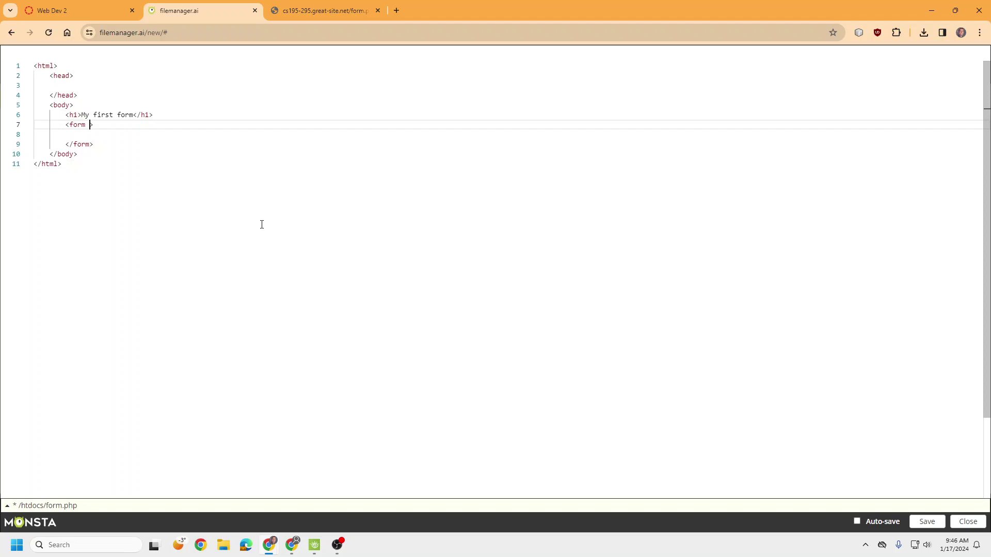
{"action": "type", "text": "a"}
{"action": "type", "text": "ction=\""}
{"action": "type", "text": "\""}
{"action": "type", "text": "me"}
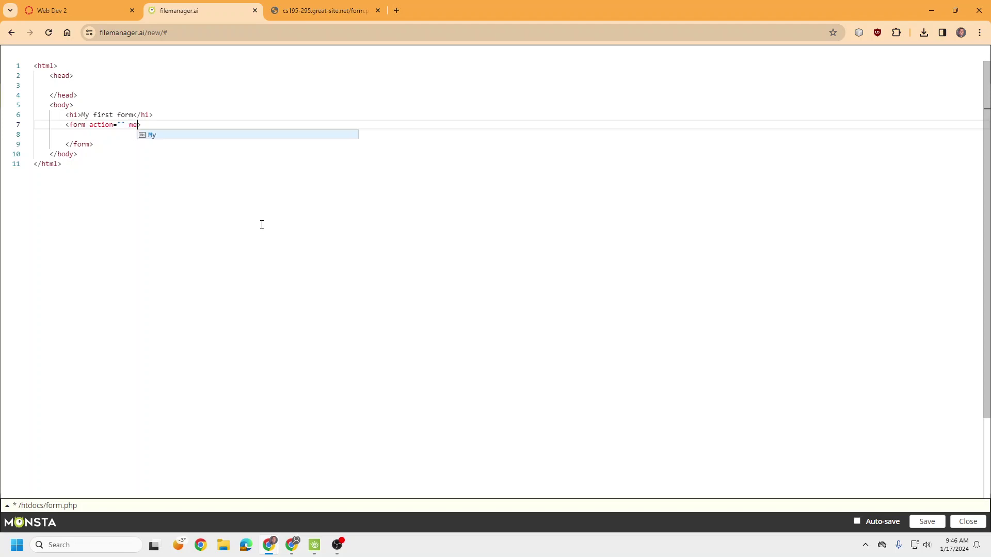
{"action": "type", "text": "thod=\""}
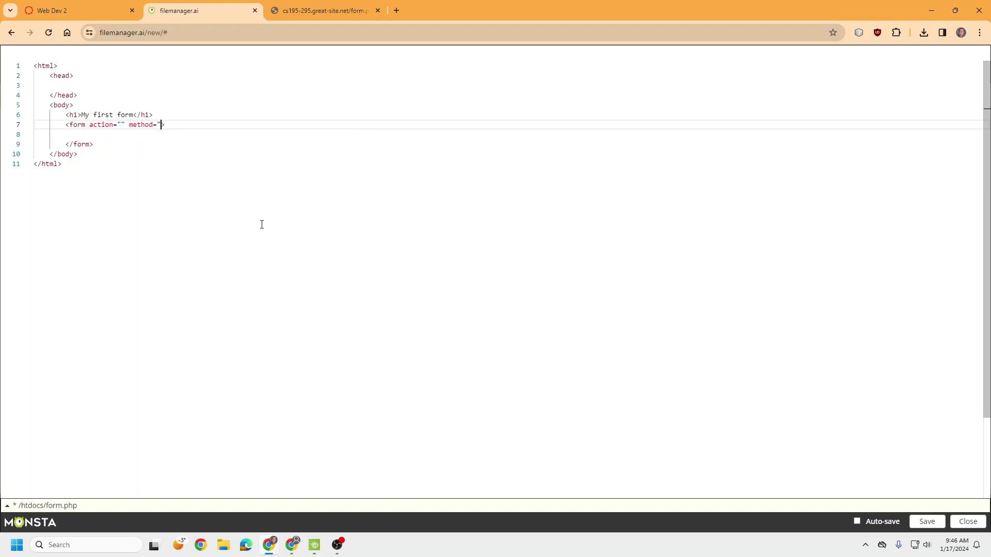
{"action": "type", "text": "\""}
Step: Give the opening form tag action="runPost.php" and method="post"
{"action": "key", "text": "Left"}
{"action": "key", "text": "ctrl+Left"}
{"action": "key", "text": "Right"}
{"action": "key", "text": "Right"}
{"action": "key", "text": "Left"}
{"action": "key", "text": "Left"}
{"action": "key", "text": "Left"}
{"action": "key", "text": "Right"}
{"action": "key", "text": "Right"}
{"action": "type", "text": "runPost"}
{"action": "type", "text": ".php"}
{"action": "key", "text": "Right"}
{"action": "key", "text": "Right"}
{"action": "key", "text": "Right"}
{"action": "type", "text": "post"}
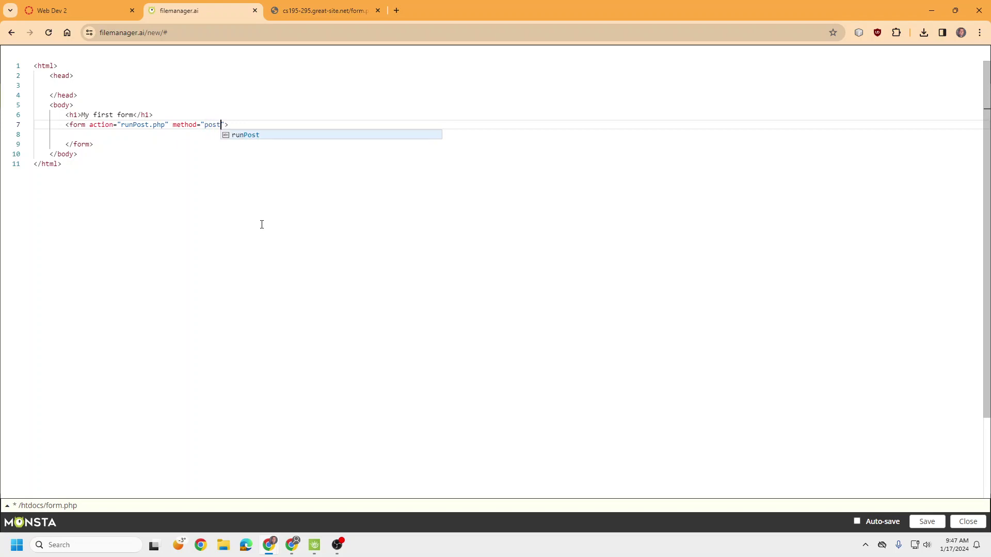
{"action": "key", "text": "Right"}
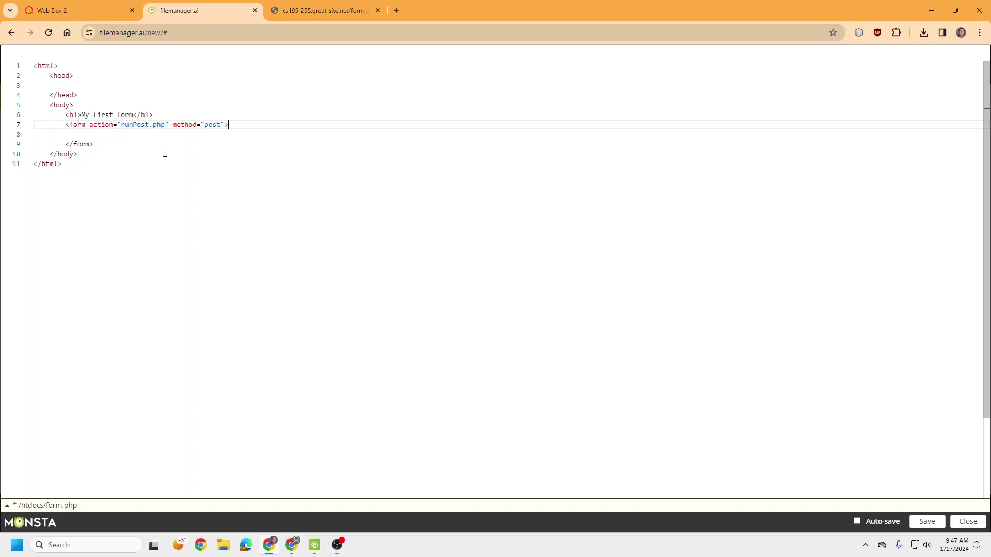
{"action": "left_click", "coordinate": [169, 135]}
Step: Add 'Name:' and 'Email:' text inputs named userName and userEmail, each followed by <br>
{"action": "key", "text": "Tab"}
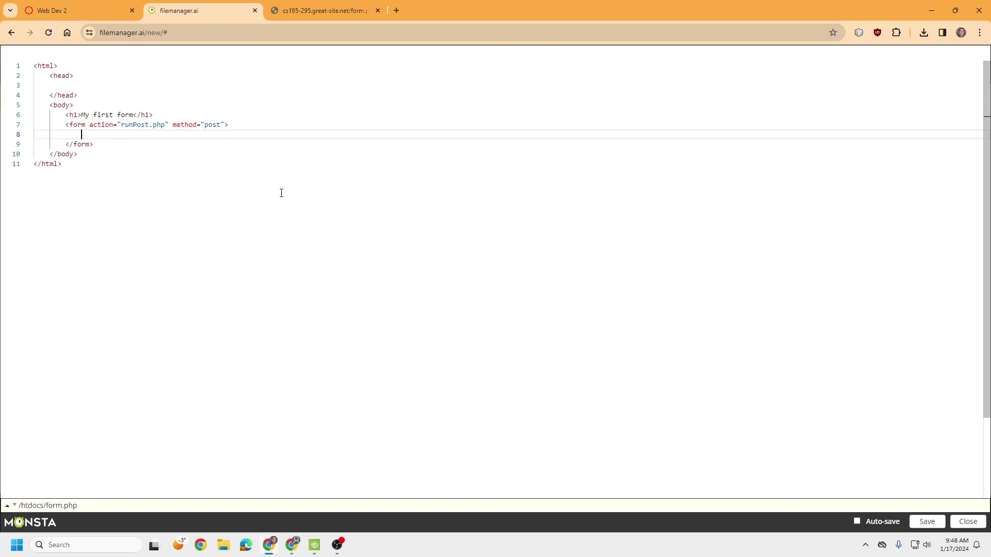
{"action": "type", "text": "Name:"}
{"action": "type", "text": "<"}
{"action": "type", "text": "input"}
{"action": "type", "text": " type=\""}
{"action": "type", "text": "text"}
{"action": "type", "text": "name"}
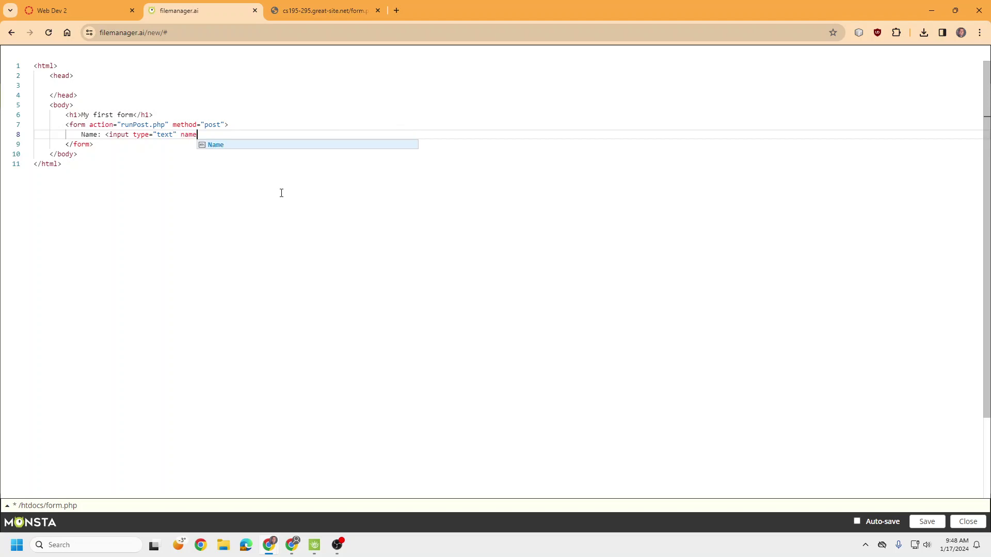
{"action": "type", "text": "="}
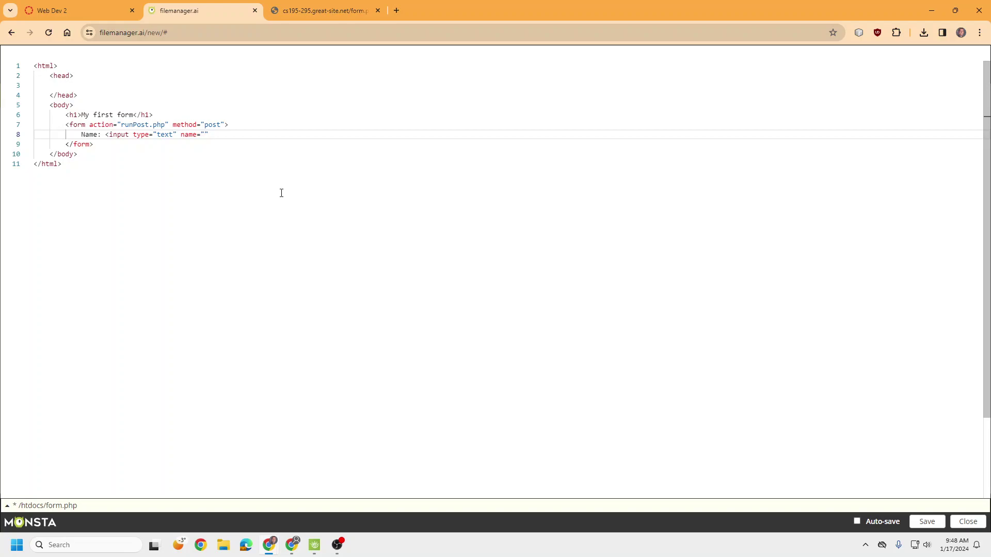
{"action": "type", "text": "userName"}
{"action": "type", "text": ">"}
{"action": "type", "text": "<br>"}
{"action": "key", "text": "Return"}
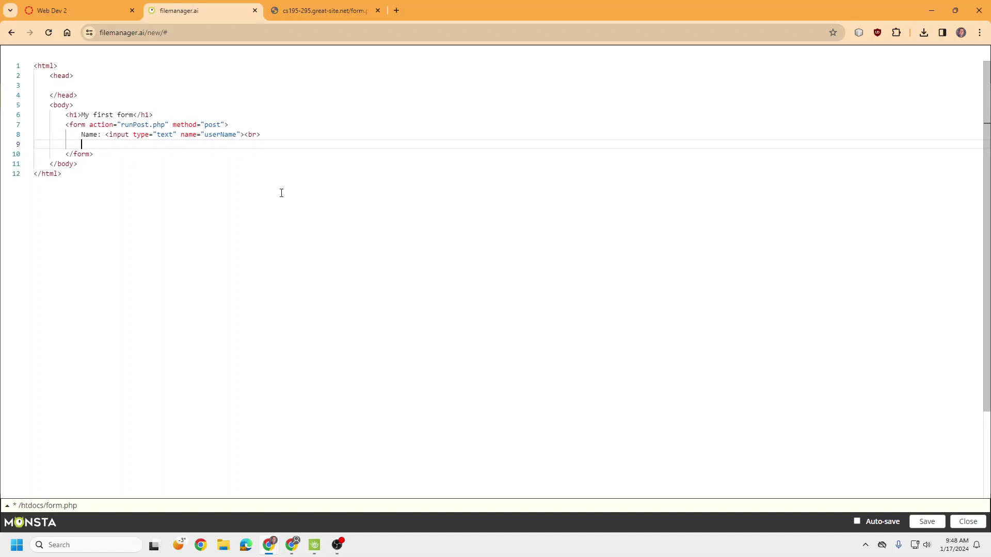
{"action": "type", "text": "Email:"}
{"action": "left_click_drag", "start_coordinate": [261, 134], "coordinate": [105, 134]}
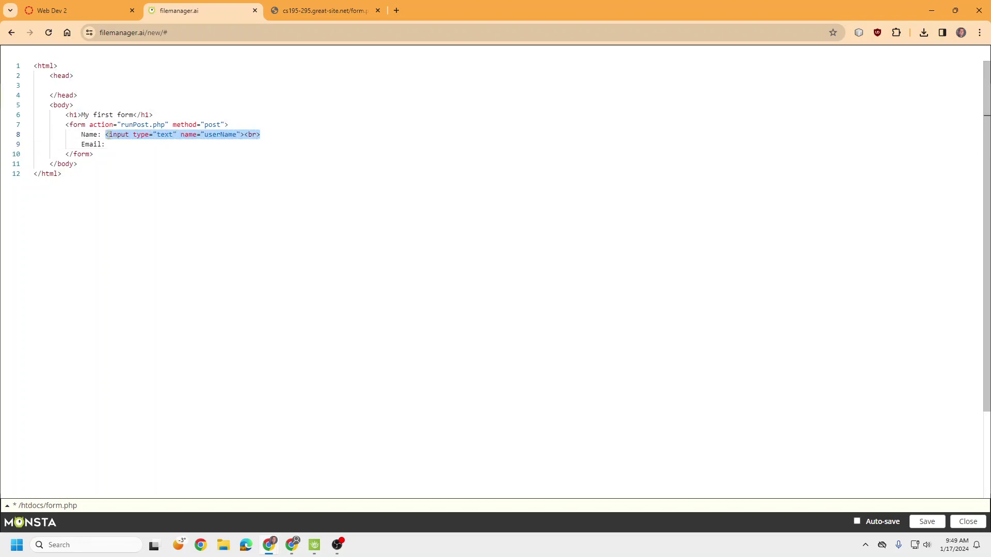
{"action": "key", "text": "ctrl+c"}
{"action": "left_click", "coordinate": [123, 144]}
{"action": "key", "text": "ctrl+v"}
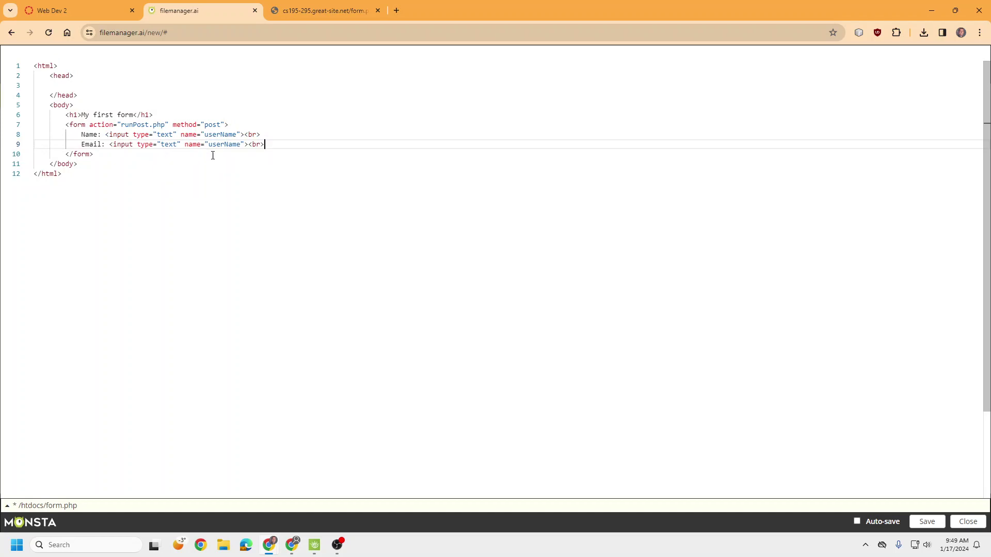
{"action": "left_click_drag", "start_coordinate": [242, 144], "coordinate": [209, 144]}
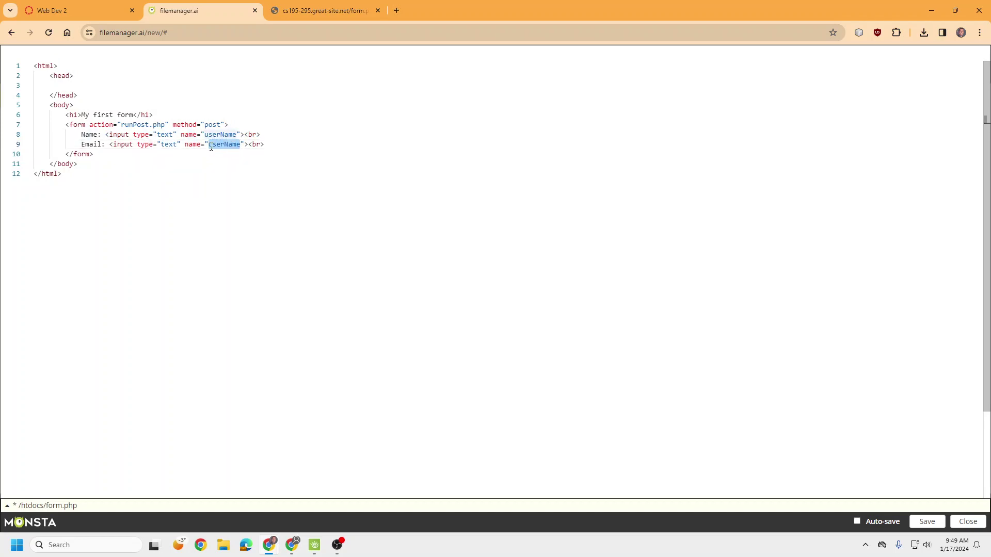
{"action": "type", "text": "user"}
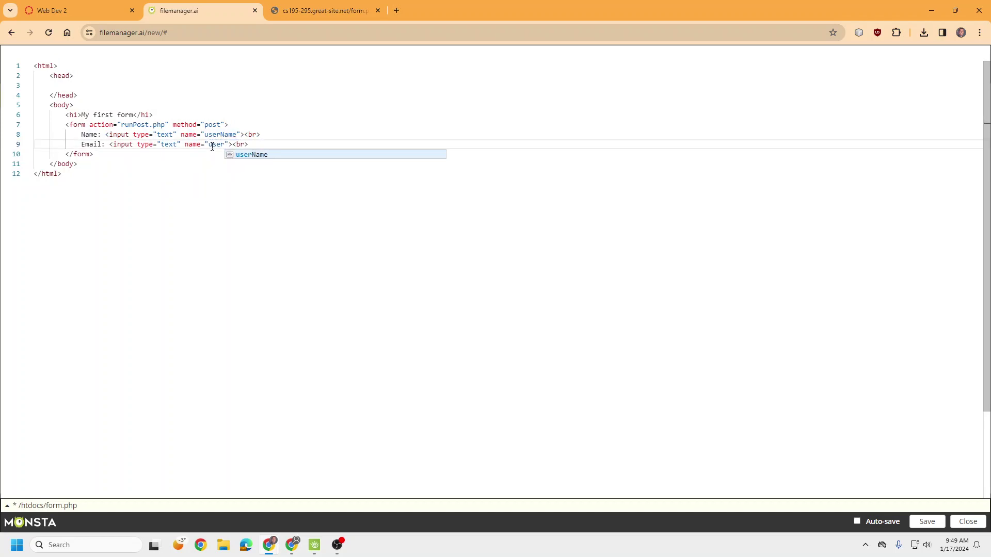
{"action": "type", "text": "Email"}
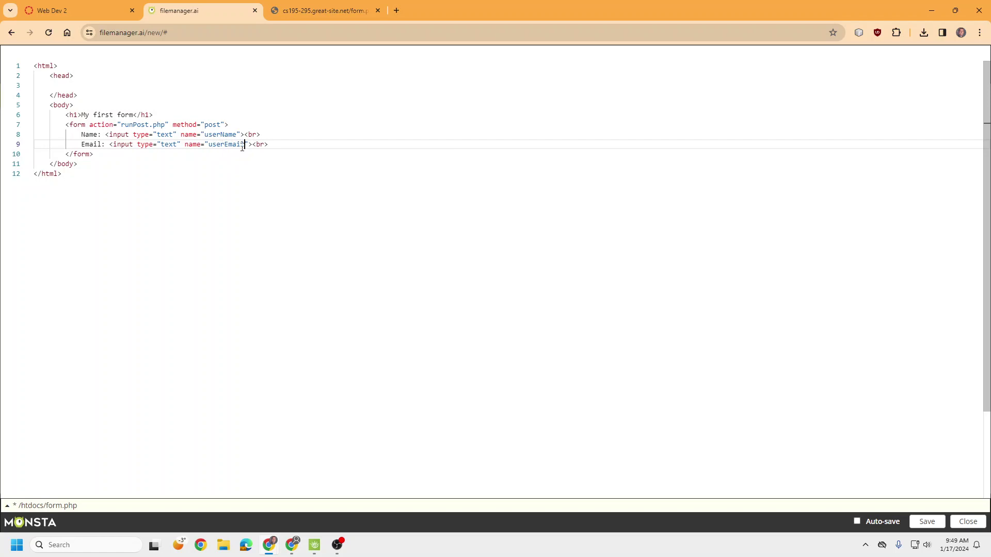
{"action": "left_click", "coordinate": [275, 145]}
{"action": "left_click_drag", "start_coordinate": [206, 135], "coordinate": [236, 145]}
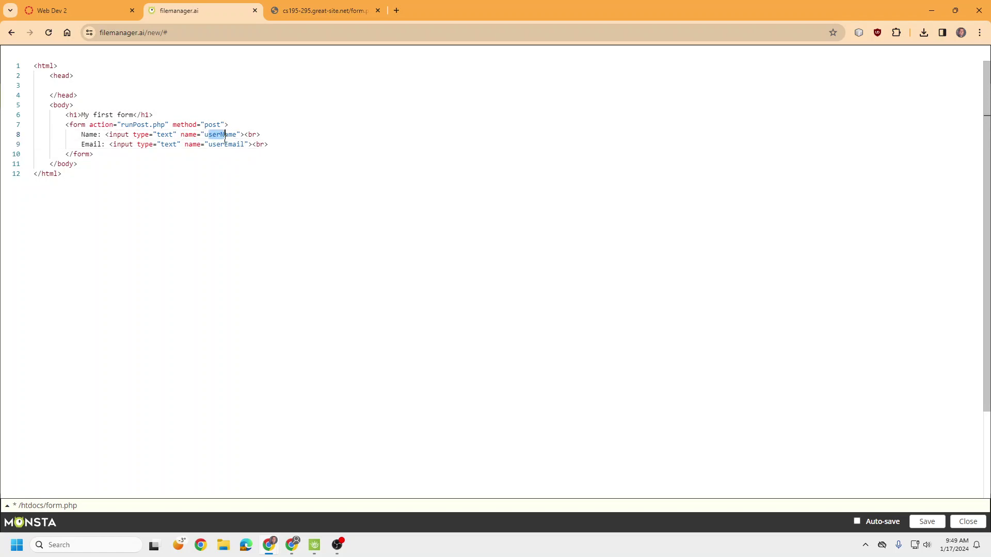
{"action": "left_click", "coordinate": [236, 145]}
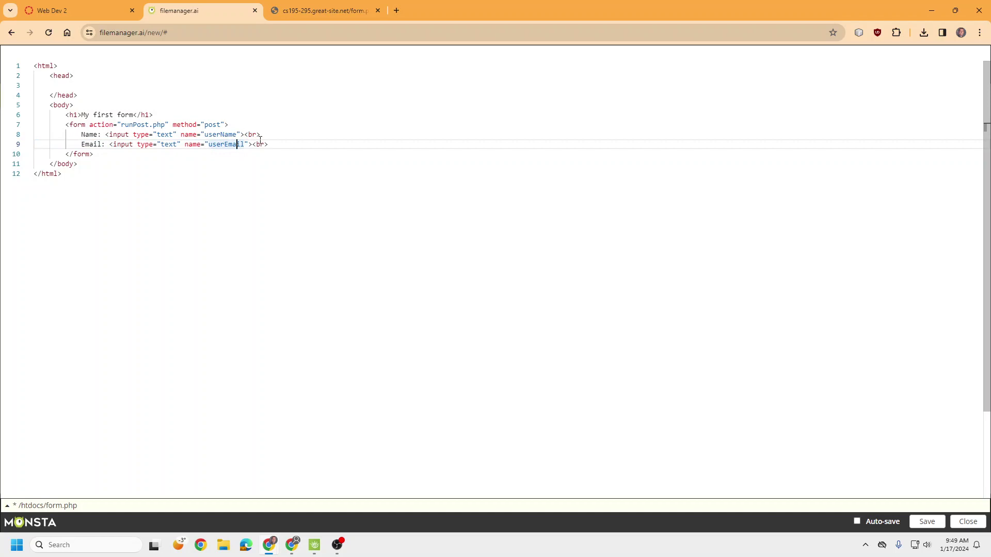
{"action": "left_click", "coordinate": [278, 145]}
Step: Add <input type="submit" value="Post"> on a new line and save form.php
{"action": "key", "text": "Return"}
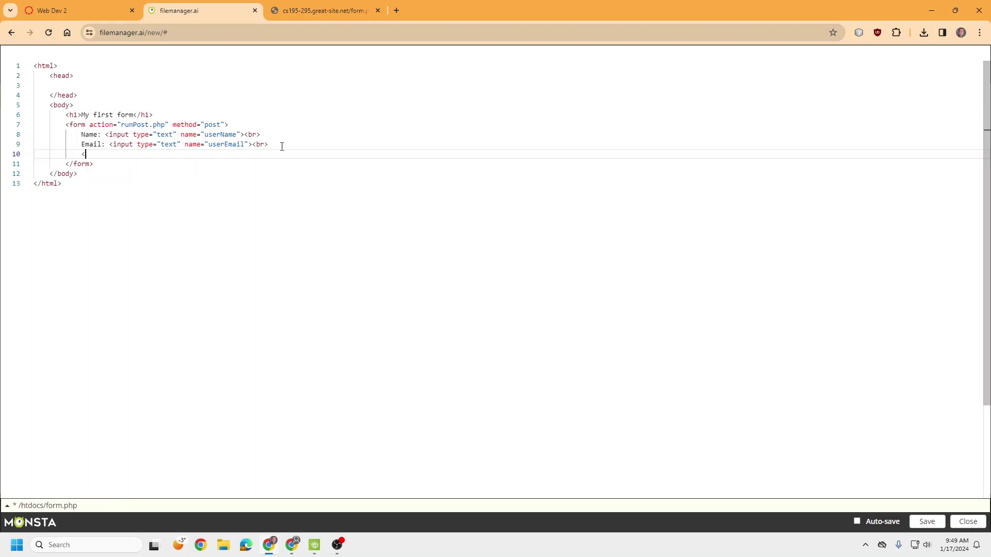
{"action": "type", "text": "<input"}
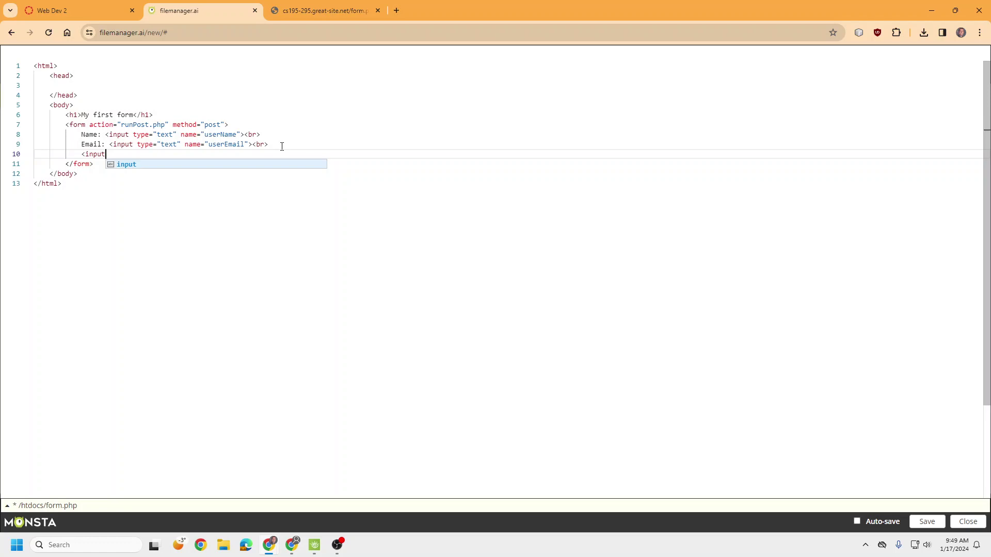
{"action": "type", "text": "type"}
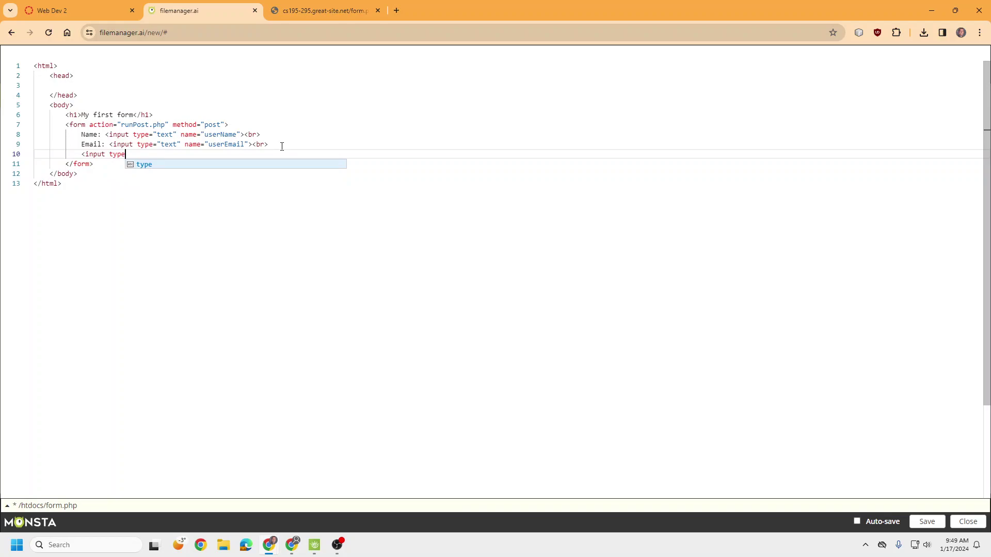
{"action": "type", "text": "=\"s"}
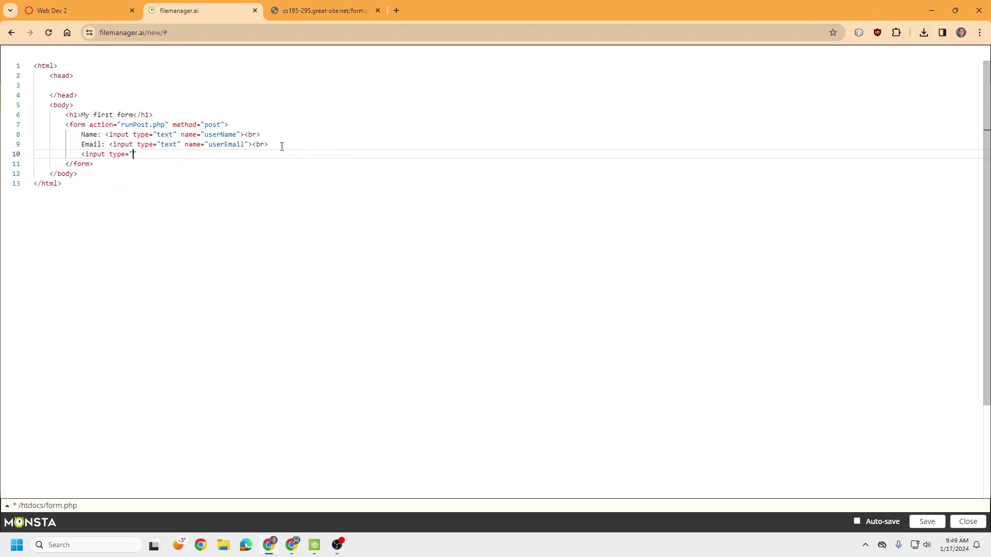
{"action": "type", "text": "ubmit\" "}
{"action": "type", "text": "value="}
{"action": "type", "text": "\"Post"}
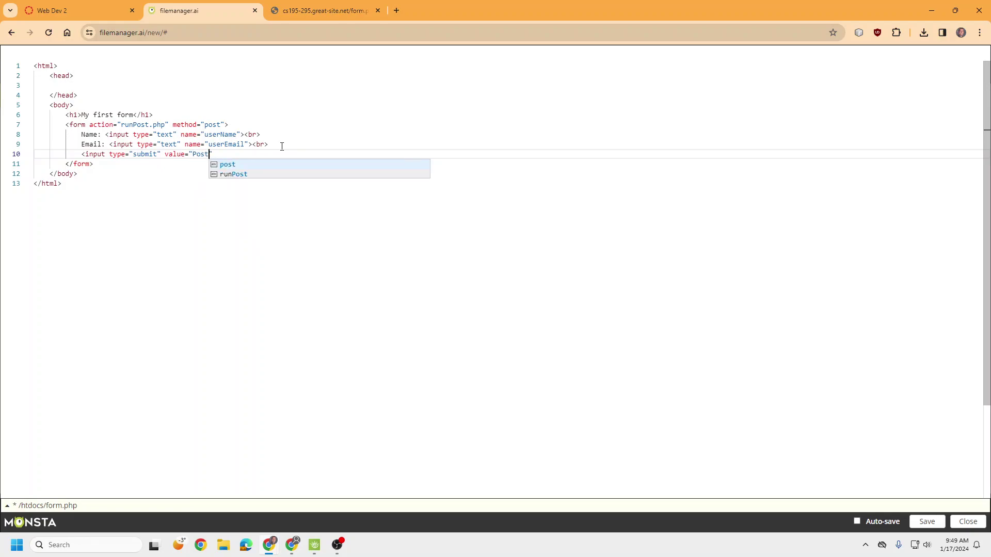
{"action": "type", "text": "\">"}
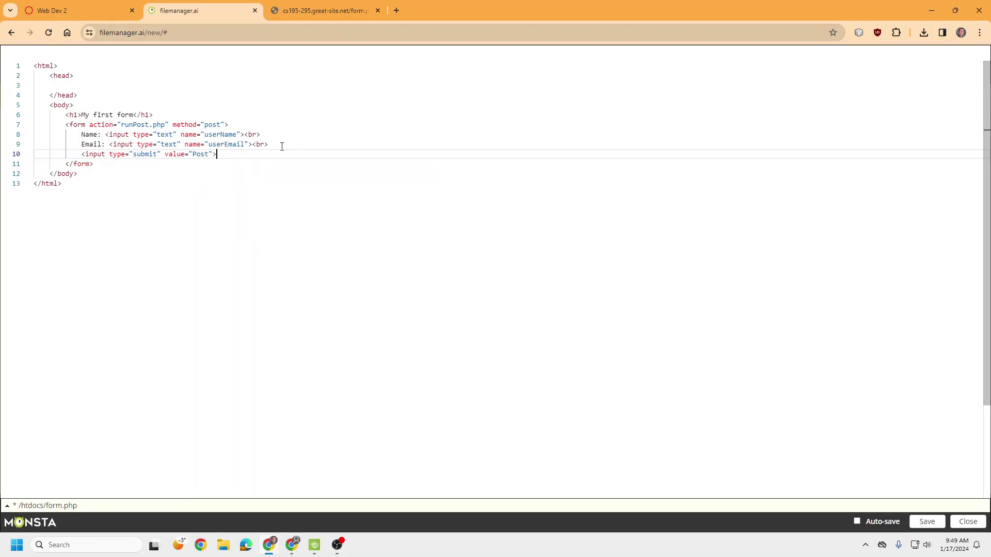
{"action": "left_click", "coordinate": [926, 521]}
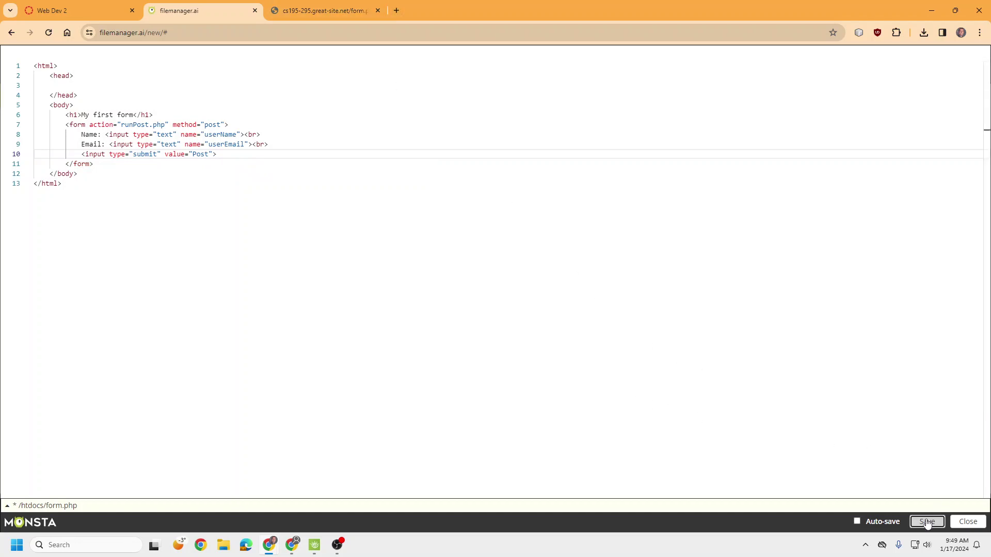
Step: Check the Name and Email fields on the reloaded live form.php page, then return to the editor
{"action": "left_click", "coordinate": [318, 11]}
{"action": "left_click", "coordinate": [48, 32]}
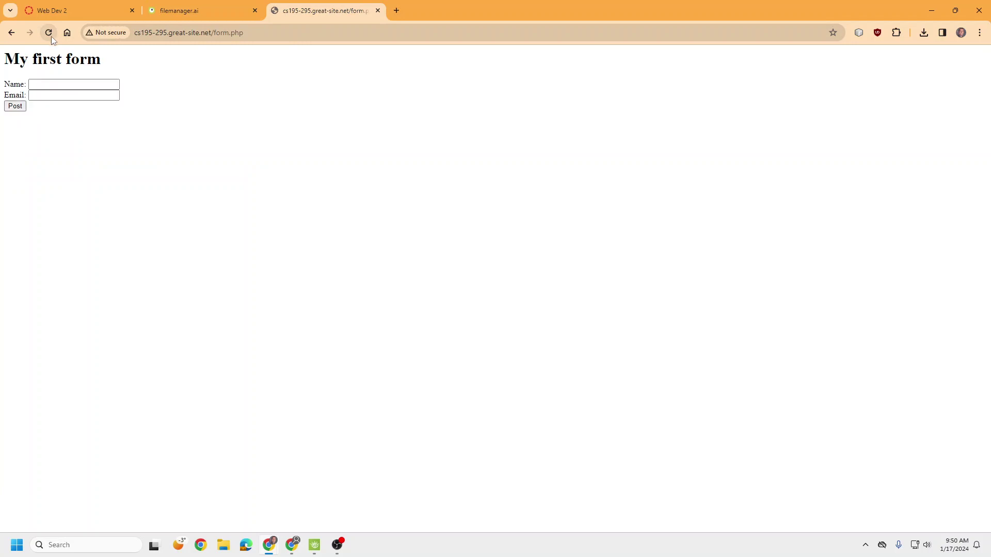
{"action": "left_click_drag", "start_coordinate": [47, 109], "coordinate": [7, 84]}
{"action": "left_click", "coordinate": [76, 142]}
{"action": "left_click", "coordinate": [178, 10]}
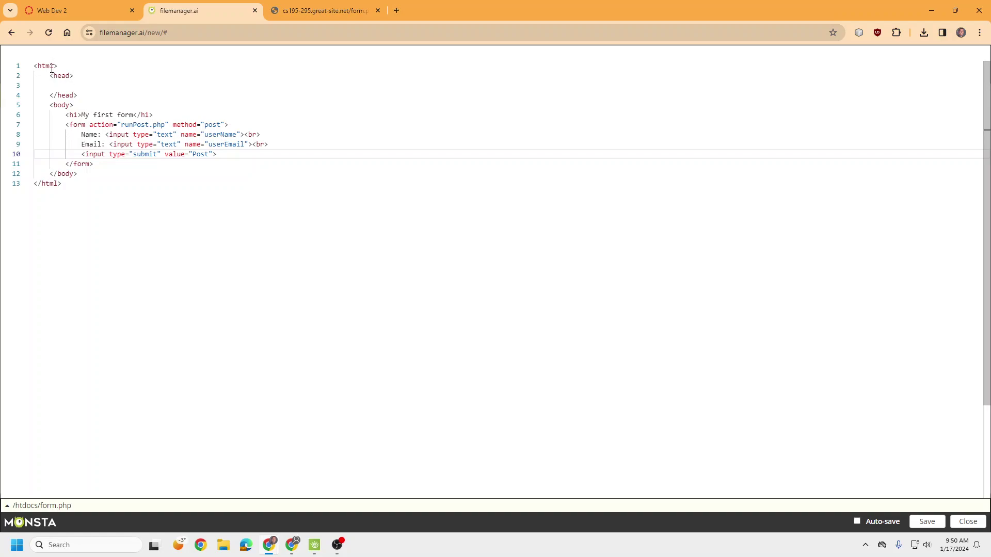
Step: Paste a copy of the first form block on a new line after its </form>
{"action": "mouse_move", "coordinate": [45, 65]}
{"action": "left_mouse_down"}
{"action": "mouse_move", "coordinate": [85, 179]}
{"action": "mouse_move", "coordinate": [63, 183]}
{"action": "left_mouse_up"}
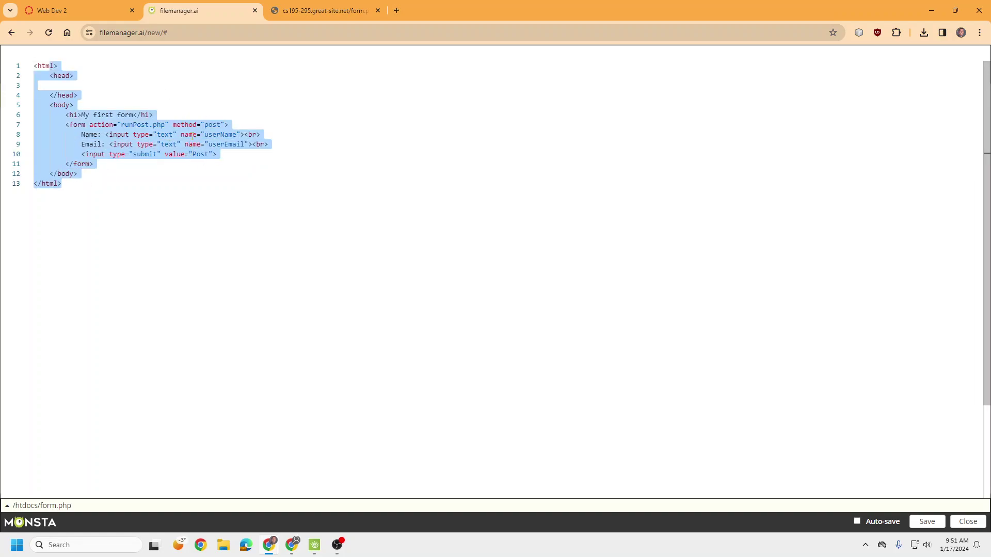
{"action": "left_click", "coordinate": [165, 124]}
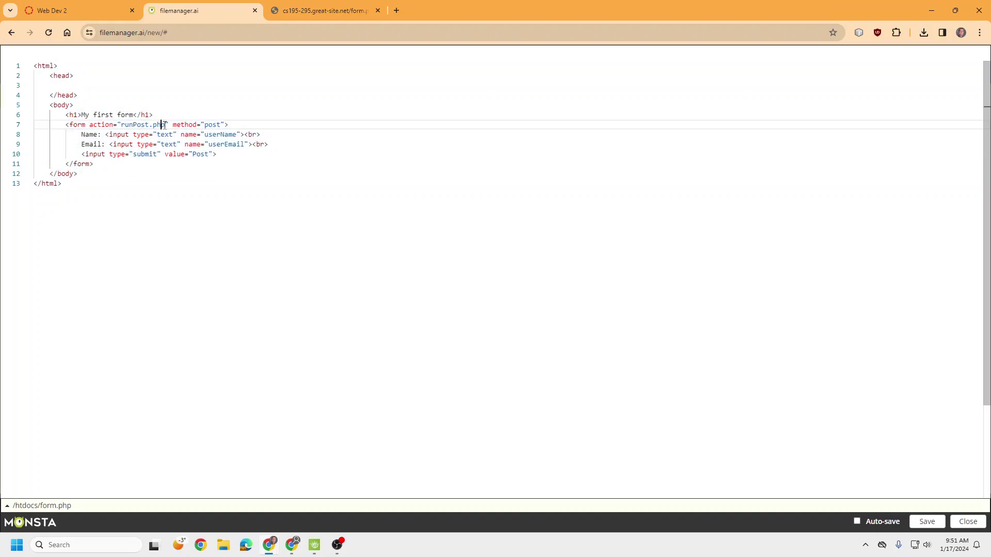
{"action": "left_click_drag", "start_coordinate": [164, 125], "coordinate": [118, 125]}
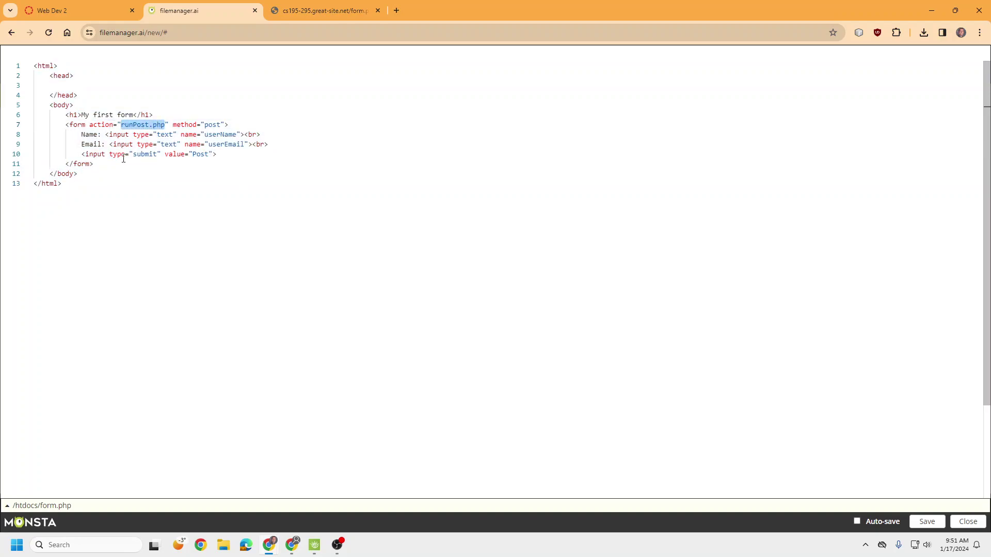
{"action": "left_click_drag", "start_coordinate": [94, 164], "coordinate": [66, 124]}
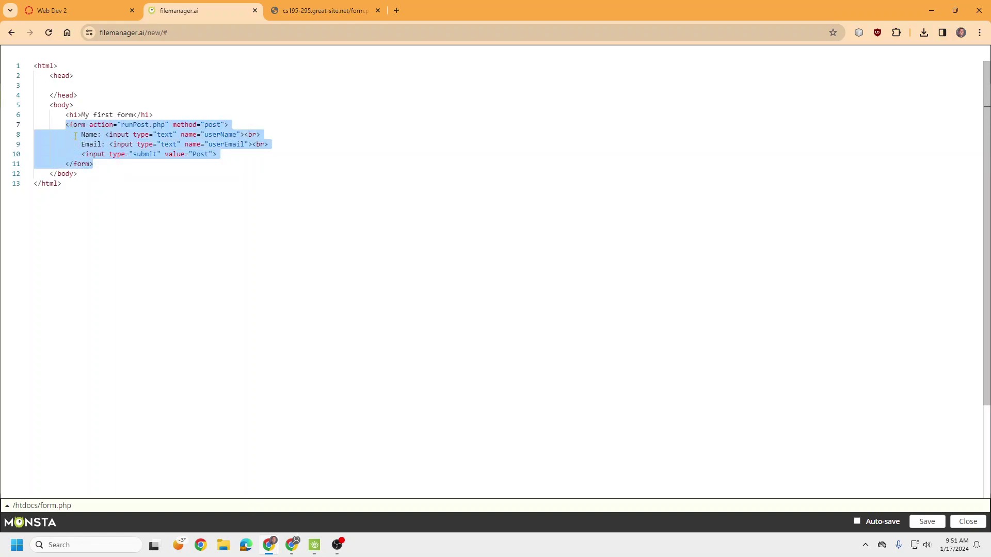
{"action": "left_click", "coordinate": [101, 163]}
{"action": "key", "text": "Return"}
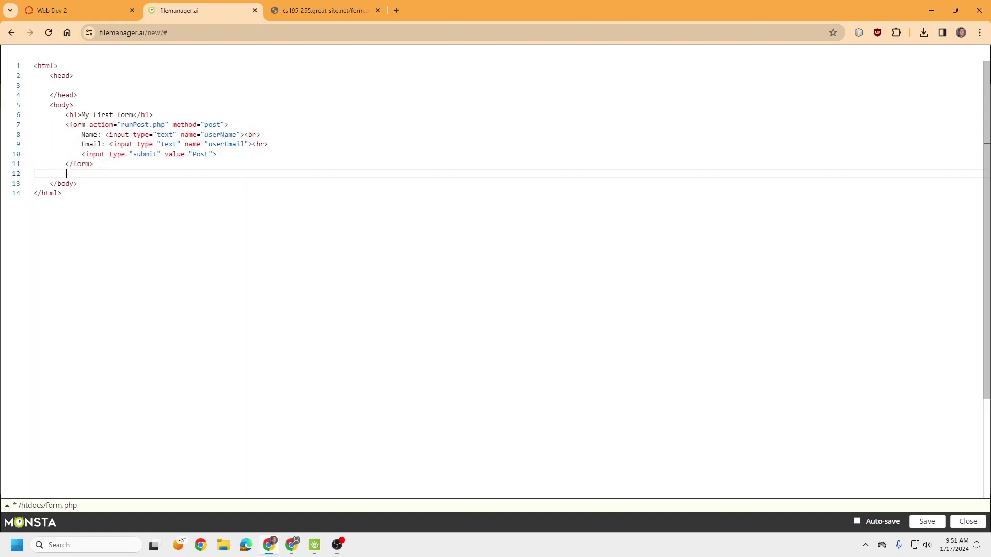
{"action": "key", "text": "ctrl+v"}
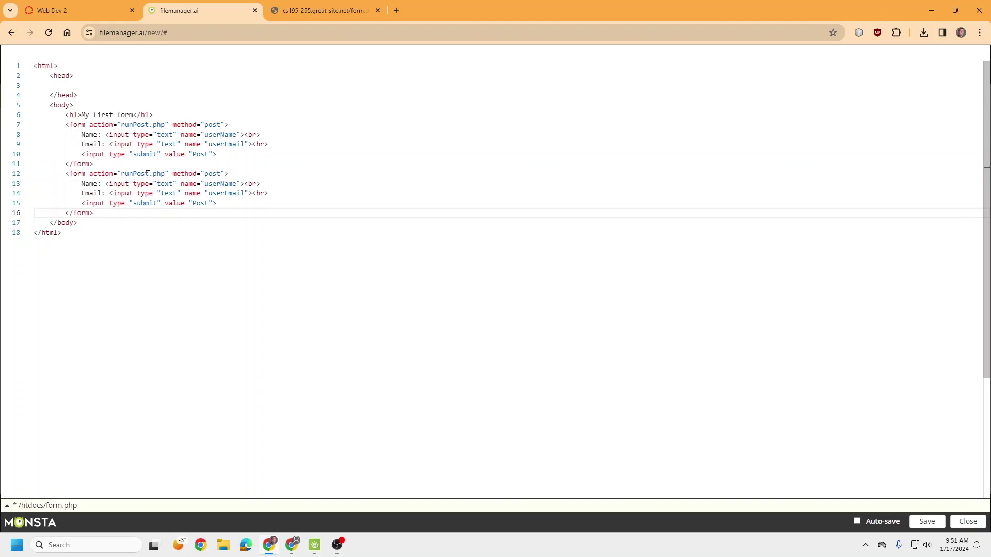
Step: Change the copied form's action to runGet.php and its method to get
{"action": "double_click", "coordinate": [142, 173]}
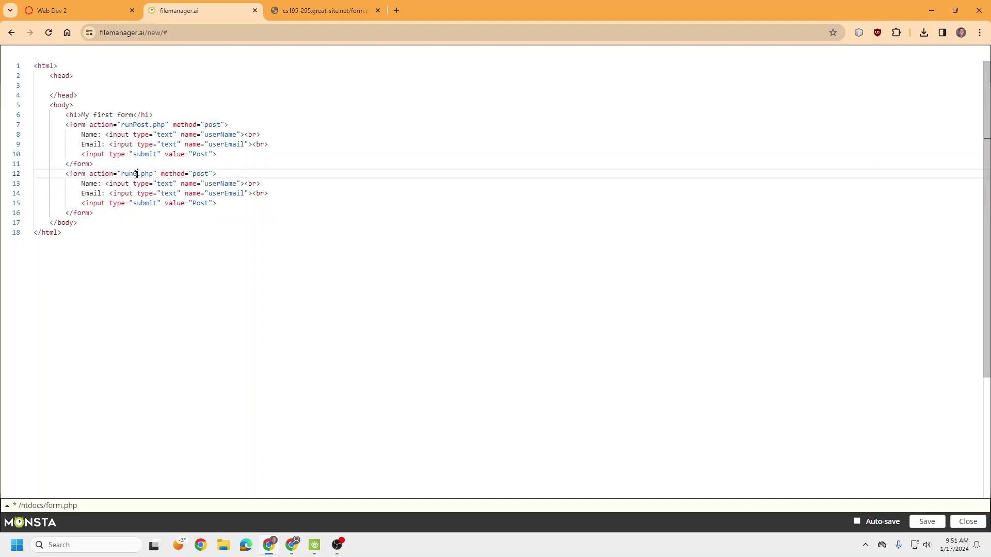
{"action": "type", "text": "Get"}
{"action": "double_click", "coordinate": [209, 174]}
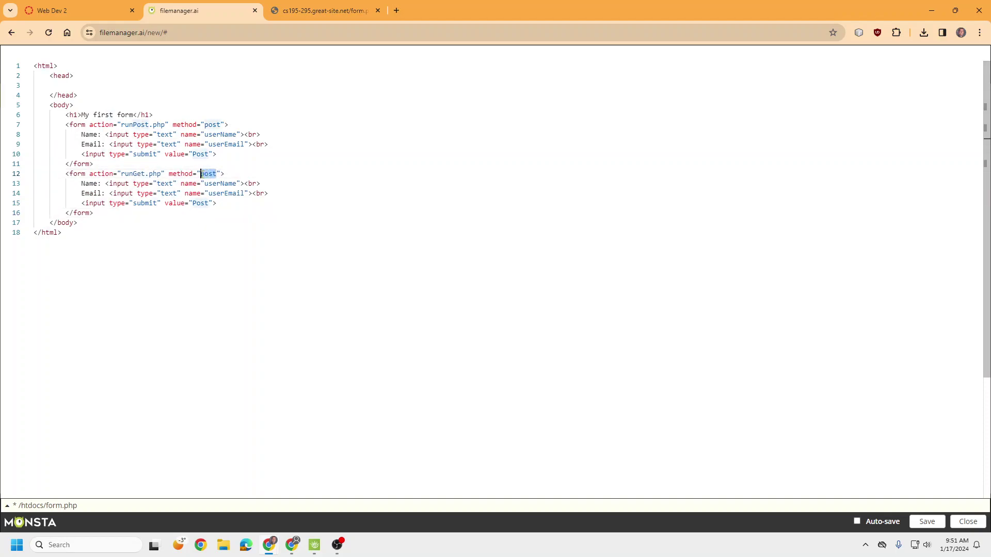
{"action": "type", "text": "get"}
{"action": "left_click", "coordinate": [144, 173]}
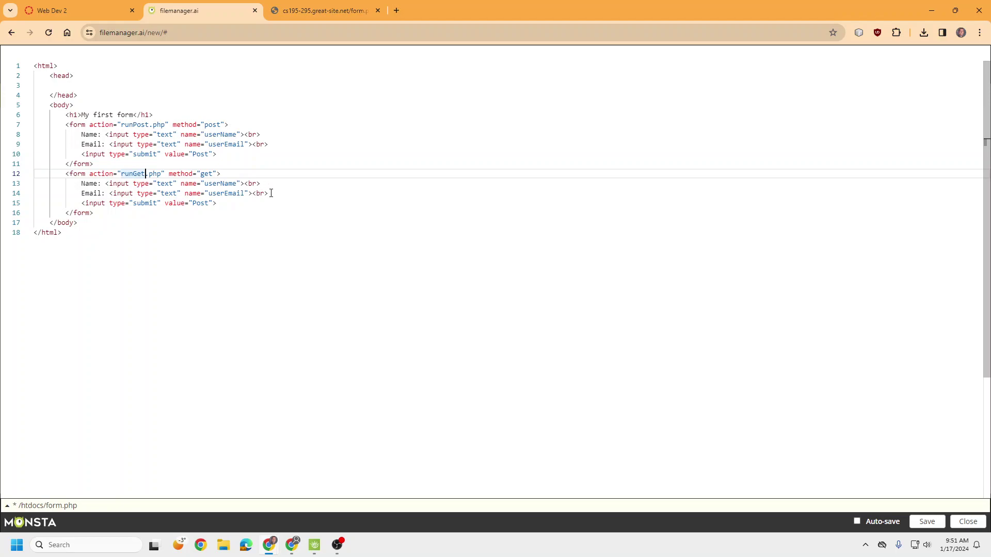
Step: Change the second form's submit button value from Post to Get
{"action": "left_click_drag", "start_coordinate": [269, 194], "coordinate": [201, 194]}
{"action": "mouse_move", "coordinate": [72, 125]}
{"action": "left_mouse_down"}
{"action": "mouse_move", "coordinate": [93, 165]}
{"action": "mouse_move", "coordinate": [94, 214]}
{"action": "left_mouse_up"}
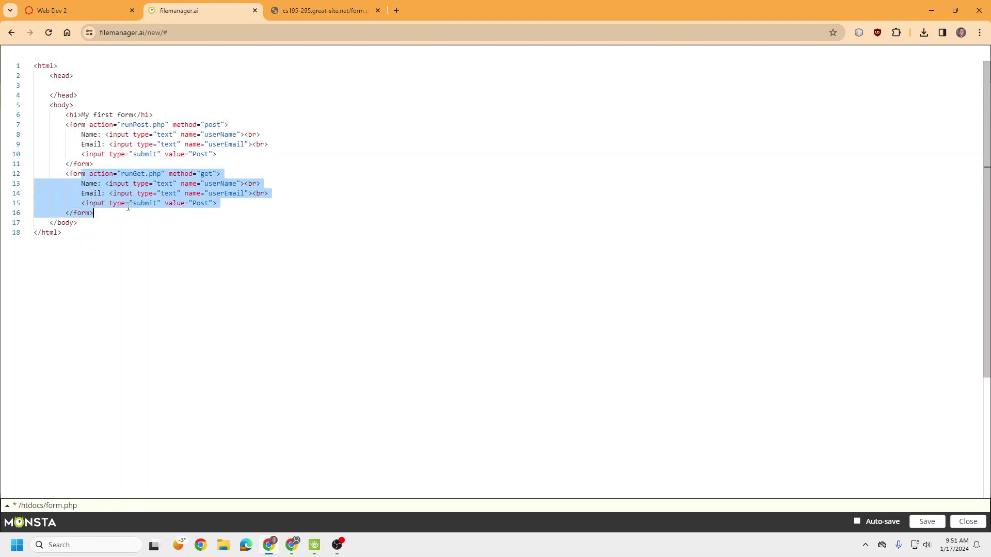
{"action": "left_click", "coordinate": [81, 184]}
{"action": "left_click_drag", "start_coordinate": [67, 174], "coordinate": [96, 212]}
{"action": "left_click", "coordinate": [207, 204]}
{"action": "key", "text": "BackSpace"}
{"action": "key", "text": "BackSpace"}
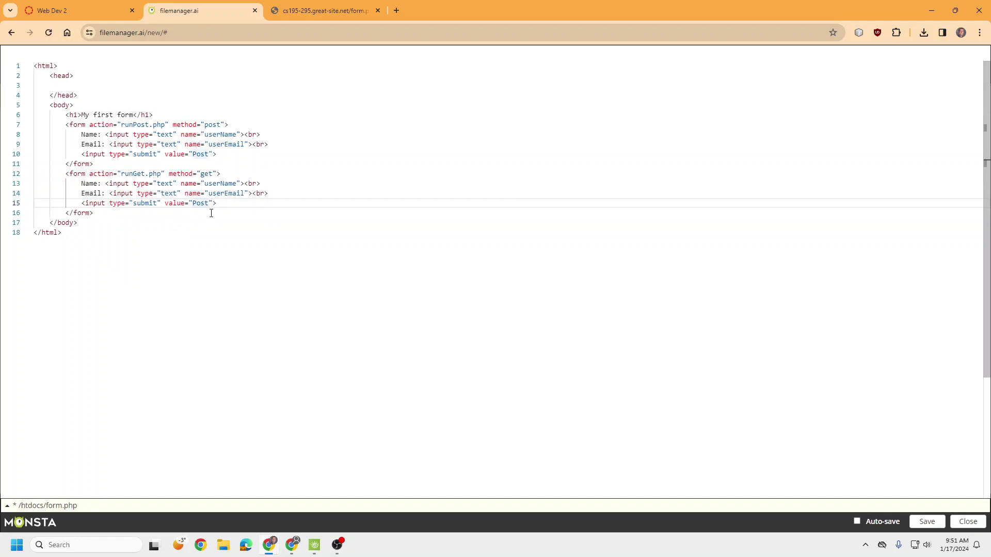
{"action": "key", "text": "BackSpace"}
{"action": "key", "text": "BackSpace"}
{"action": "type", "text": "Get"}
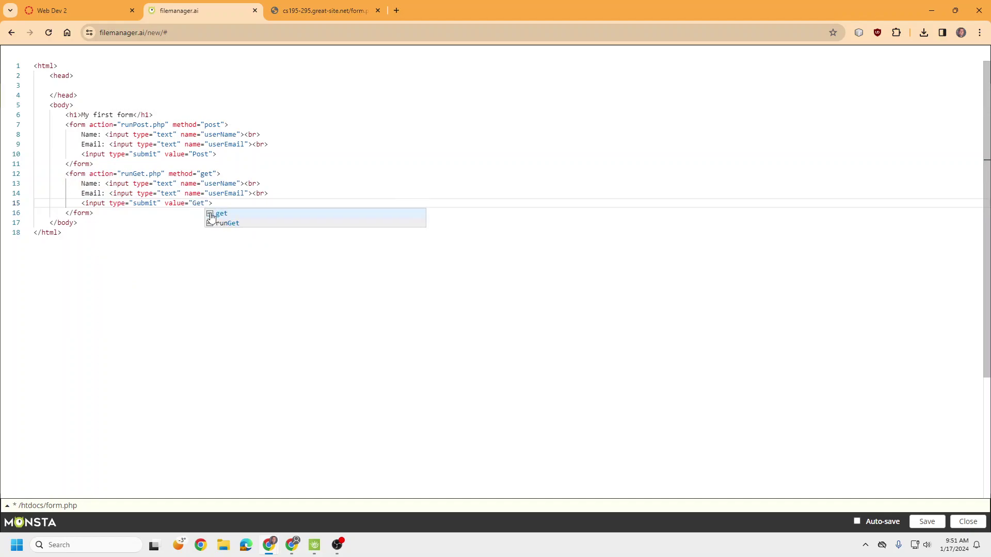
{"action": "left_click", "coordinate": [181, 203]}
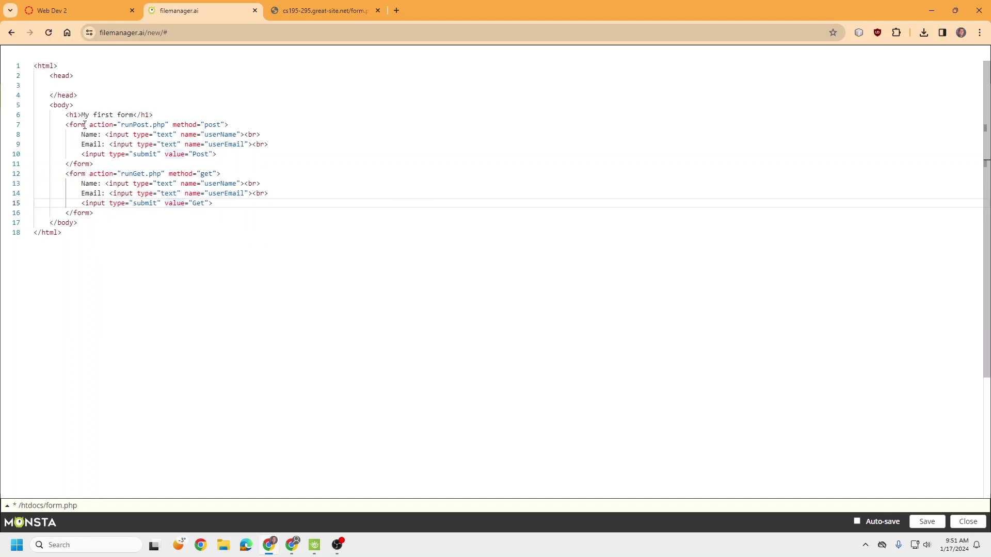
Step: Save form.php, reload the live page to check both forms, and return to the editor
{"action": "left_click_drag", "start_coordinate": [85, 125], "coordinate": [95, 163]}
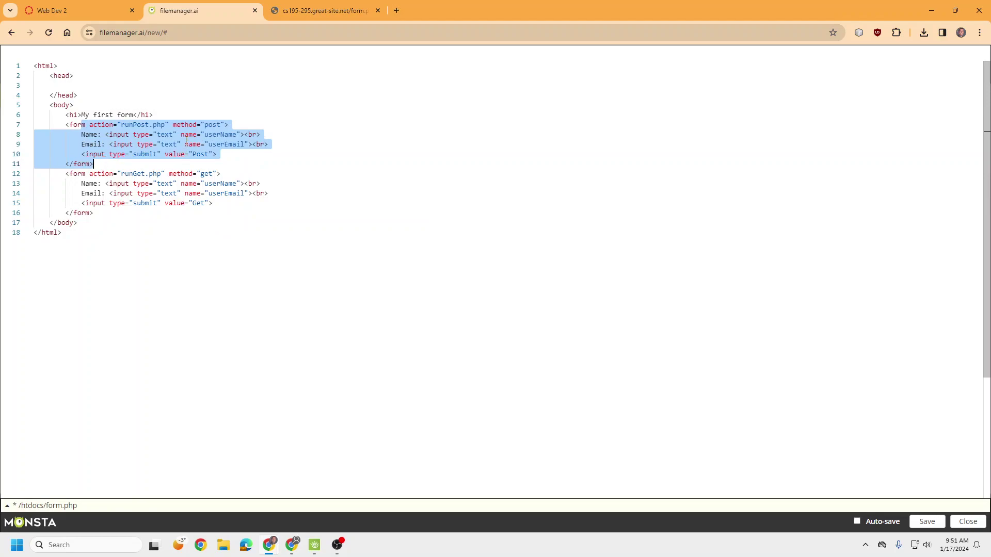
{"action": "left_click", "coordinate": [915, 510]}
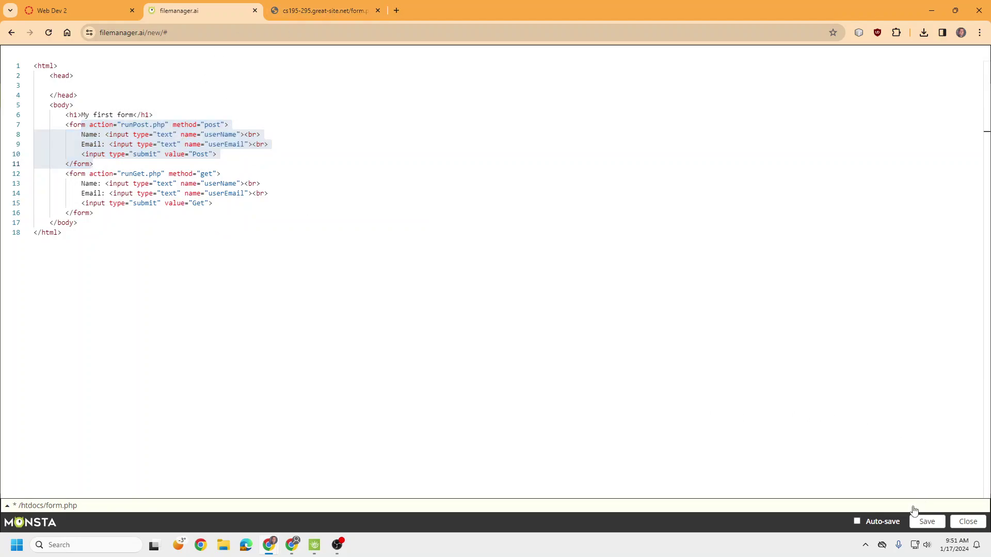
{"action": "left_click", "coordinate": [318, 11]}
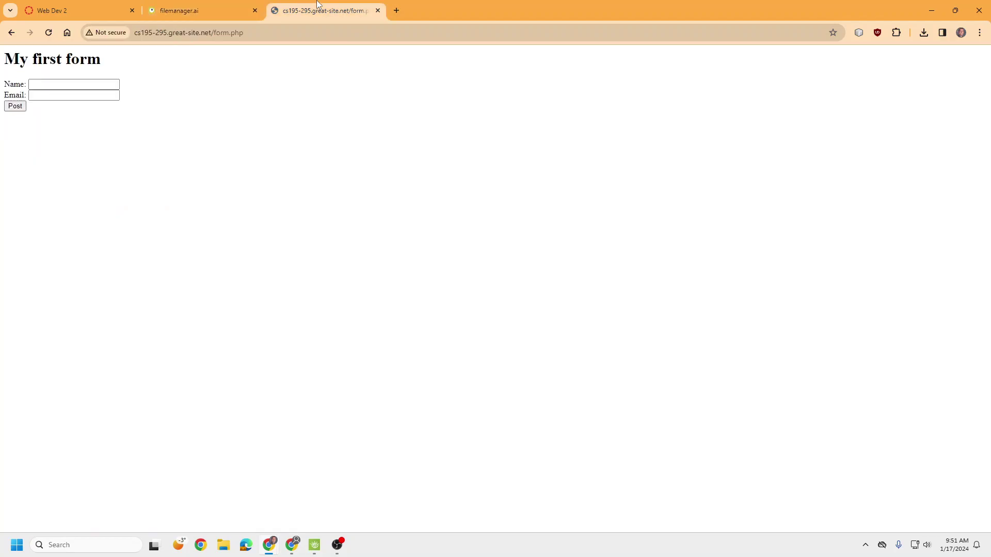
{"action": "left_click", "coordinate": [48, 33]}
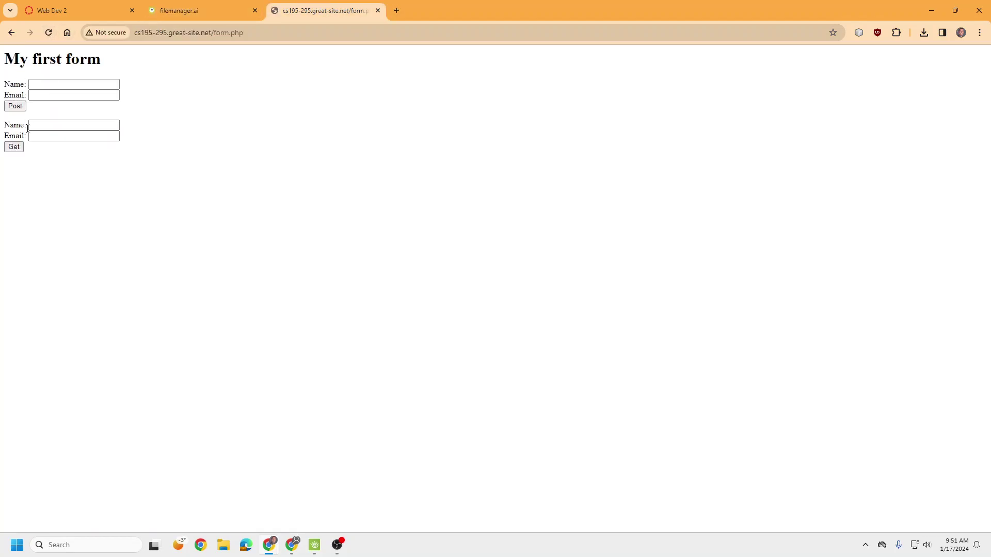
{"action": "left_click", "coordinate": [179, 10]}
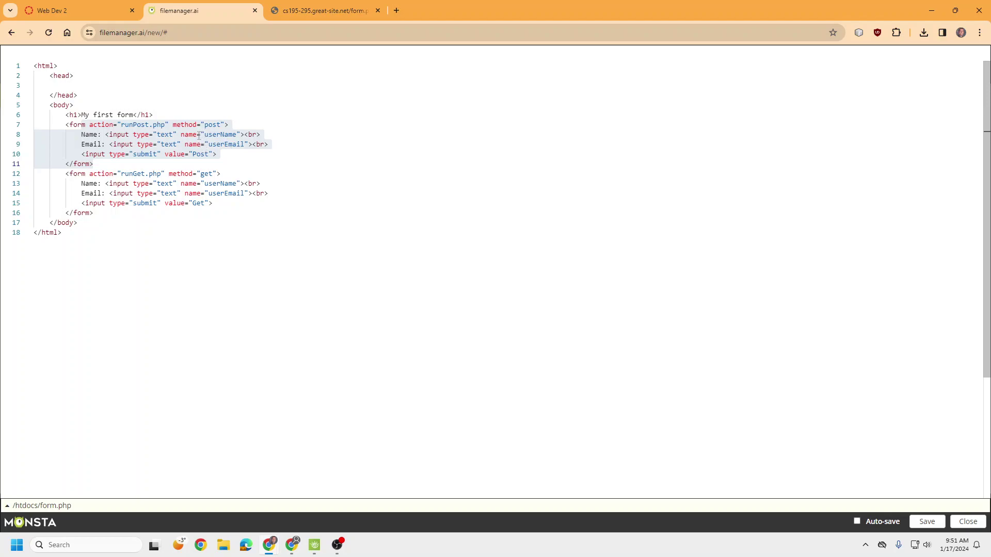
{"action": "left_click", "coordinate": [241, 135]}
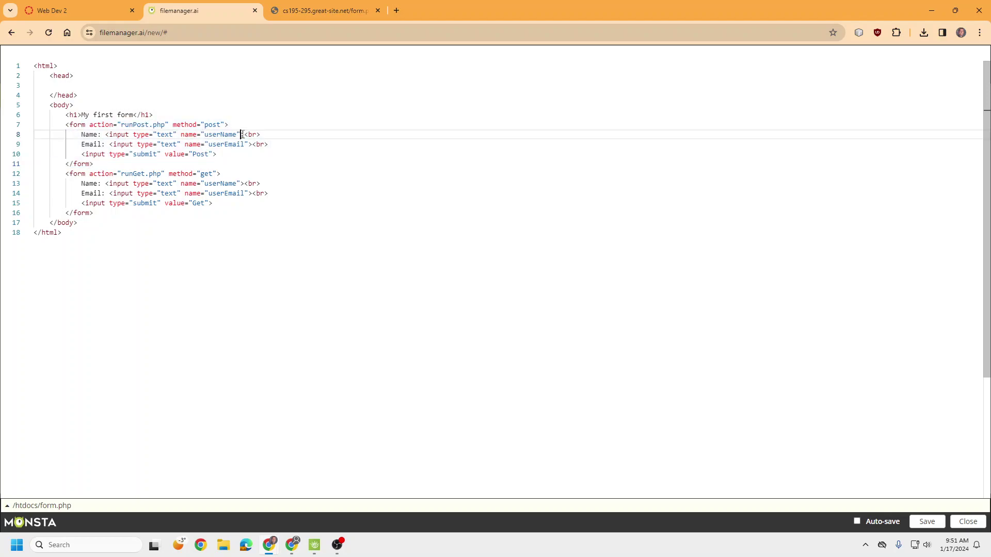
{"action": "left_click_drag", "start_coordinate": [245, 135], "coordinate": [108, 136]}
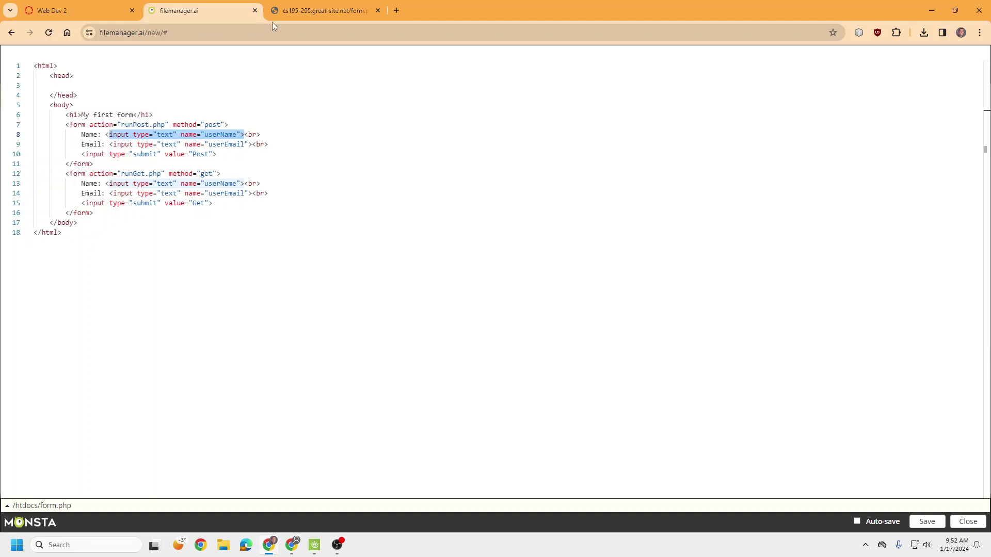
{"action": "left_click", "coordinate": [325, 11]}
{"action": "left_click", "coordinate": [74, 85]}
{"action": "type", "text": "dsvfsfvfdf"}
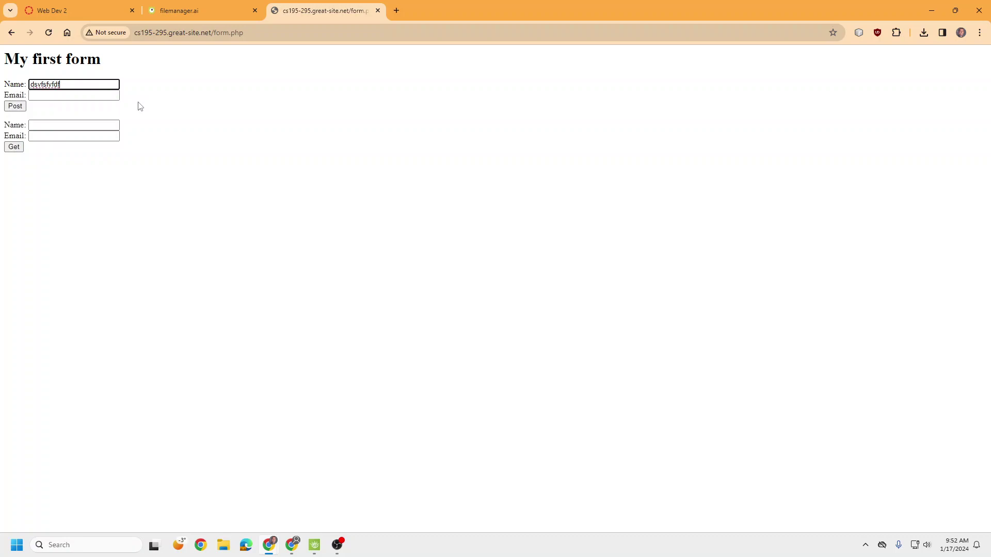
{"action": "left_click", "coordinate": [188, 8]}
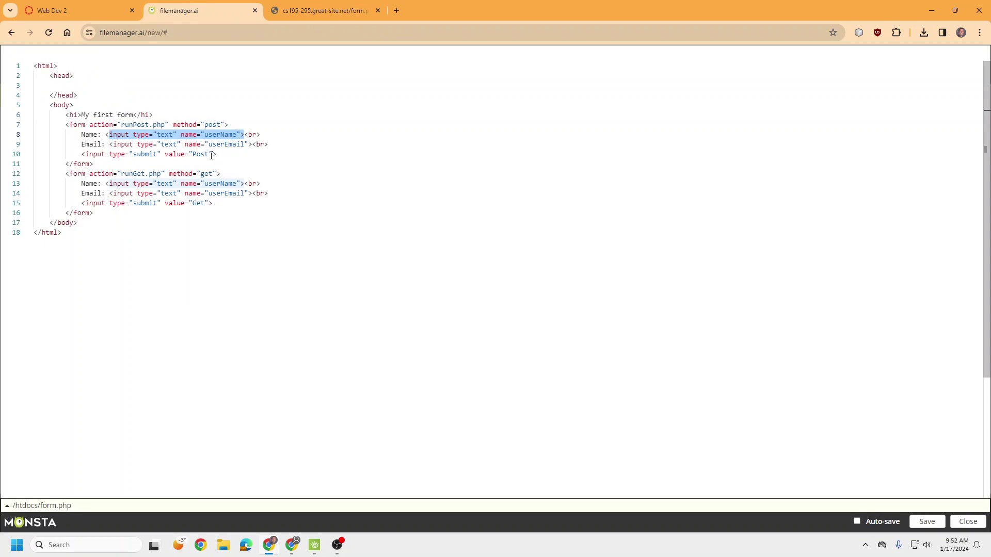
{"action": "left_click_drag", "start_coordinate": [225, 124], "coordinate": [173, 125]}
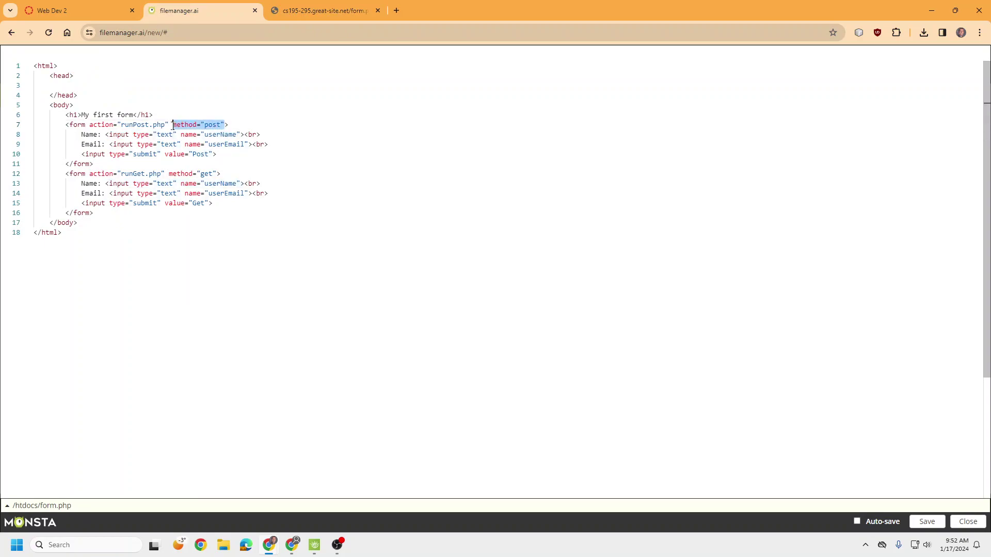
{"action": "left_click_drag", "start_coordinate": [218, 174], "coordinate": [169, 173]}
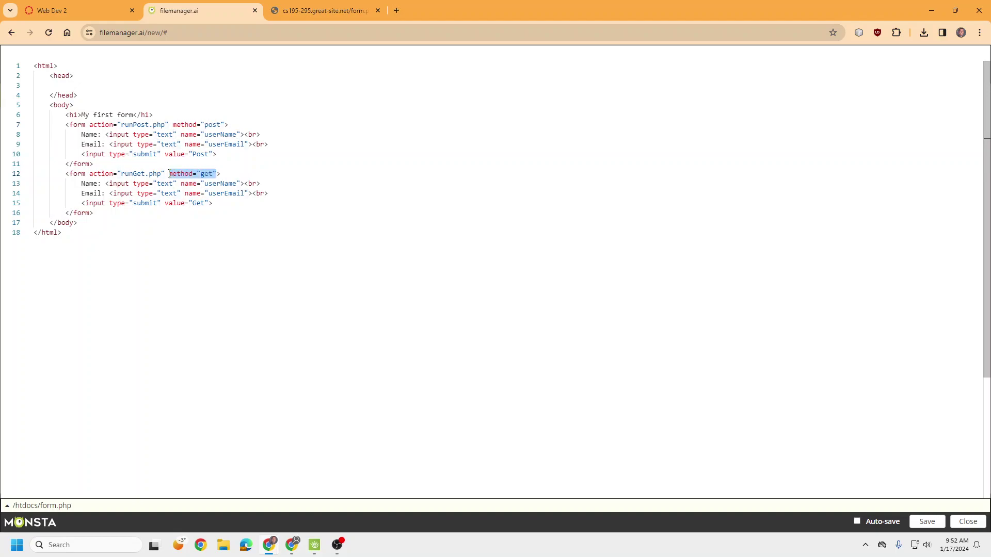
{"action": "left_click", "coordinate": [171, 174]}
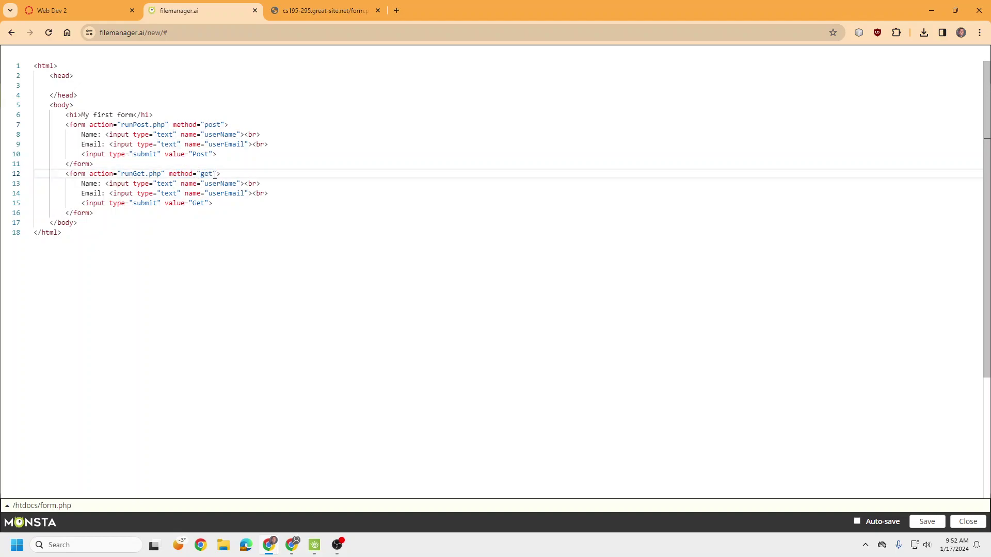
{"action": "left_click_drag", "start_coordinate": [215, 173], "coordinate": [89, 174]}
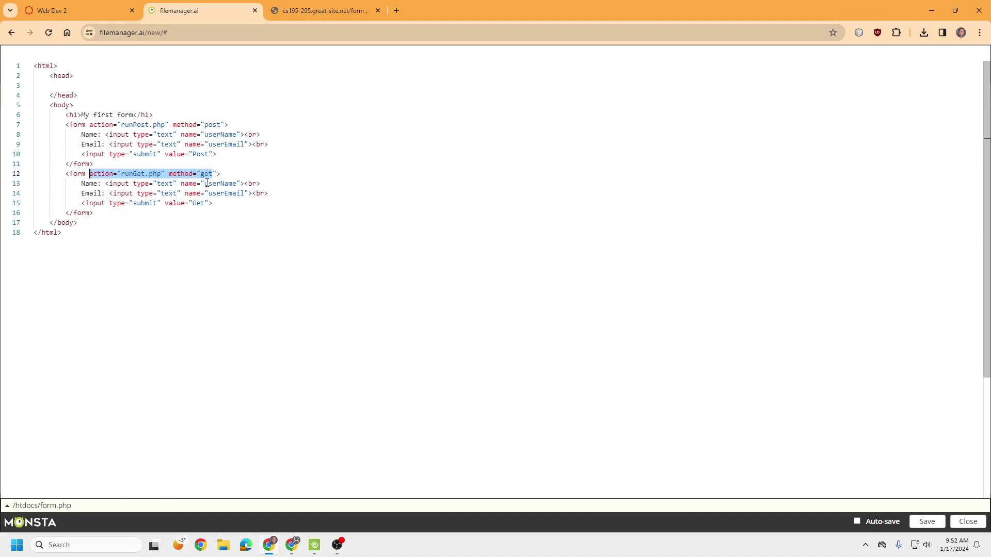
{"action": "left_click", "coordinate": [927, 521]}
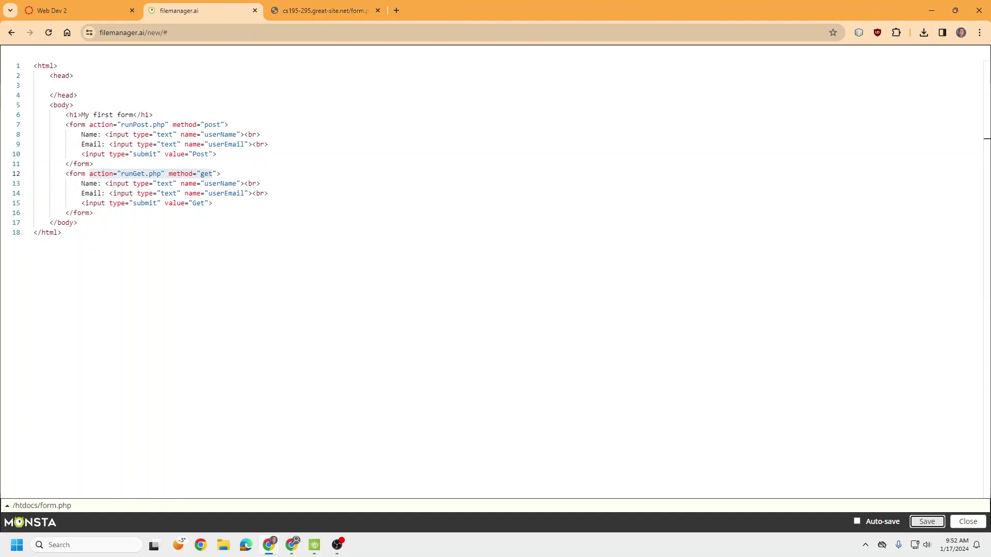
Step: Browse the Trinket Week 4 lessons: Gets, Posts, and Setting up a form
{"action": "left_click_drag", "start_coordinate": [526, 27], "coordinate": [460, 16]}
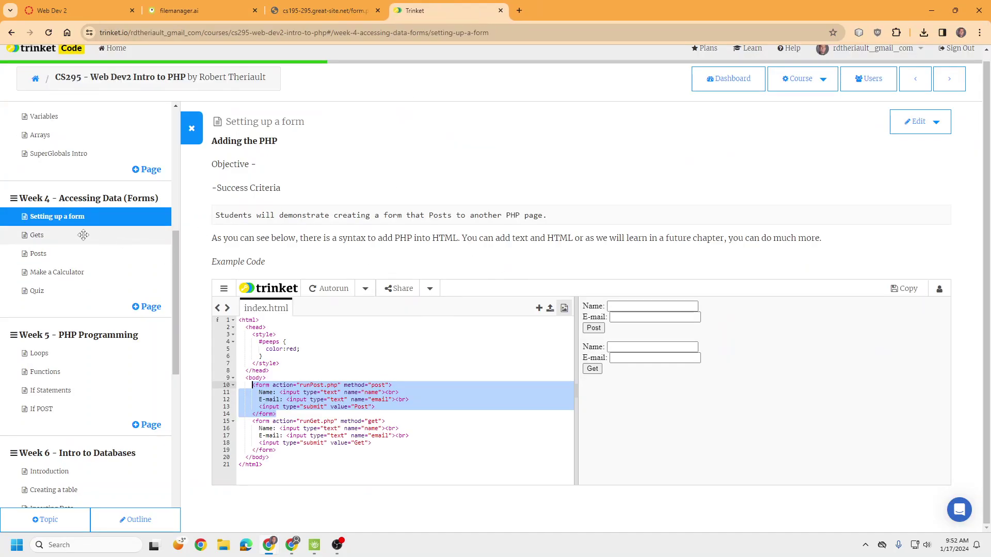
{"action": "left_click", "coordinate": [43, 235]}
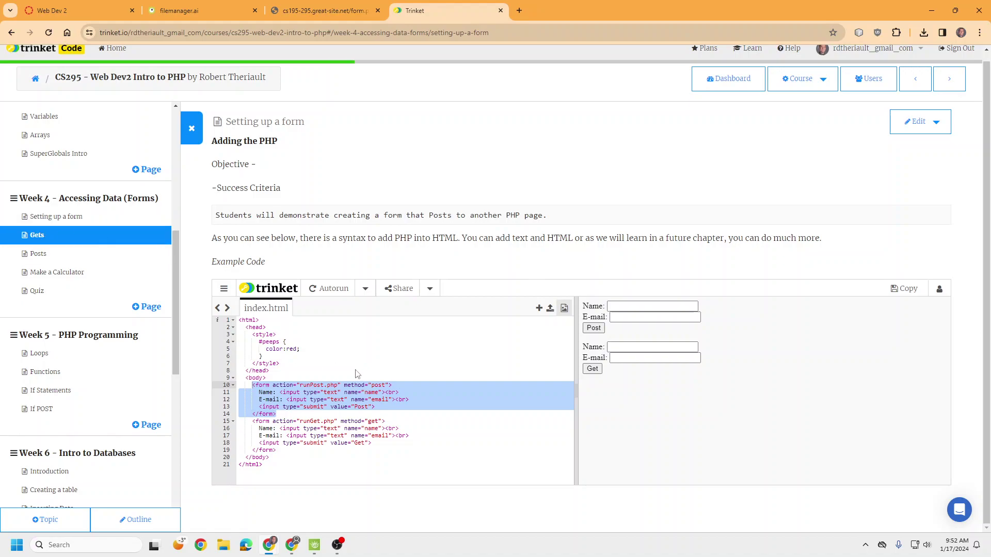
{"action": "mouse_move", "coordinate": [295, 399]}
{"action": "left_mouse_down"}
{"action": "mouse_move", "coordinate": [257, 331]}
{"action": "mouse_move", "coordinate": [225, 302]}
{"action": "left_mouse_up"}
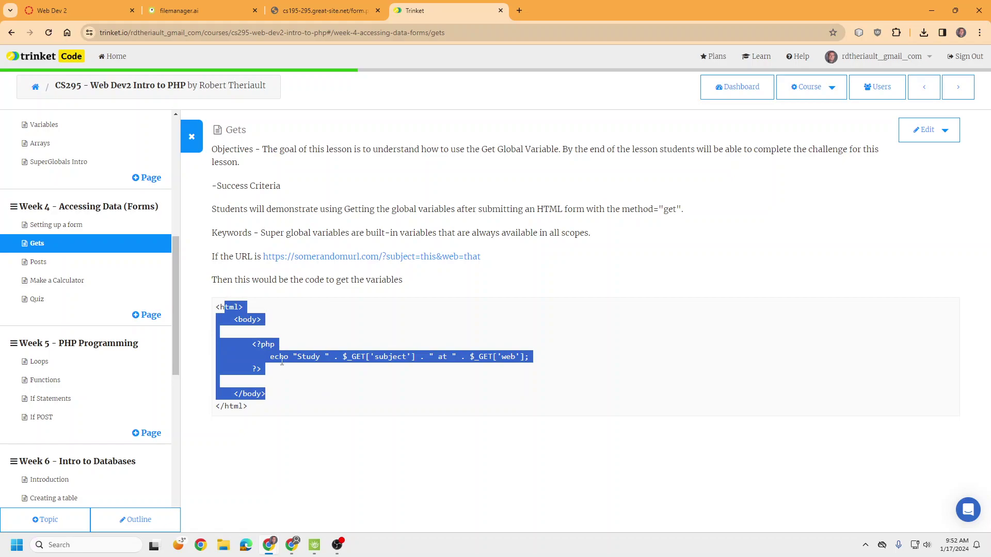
{"action": "left_click", "coordinate": [72, 264]}
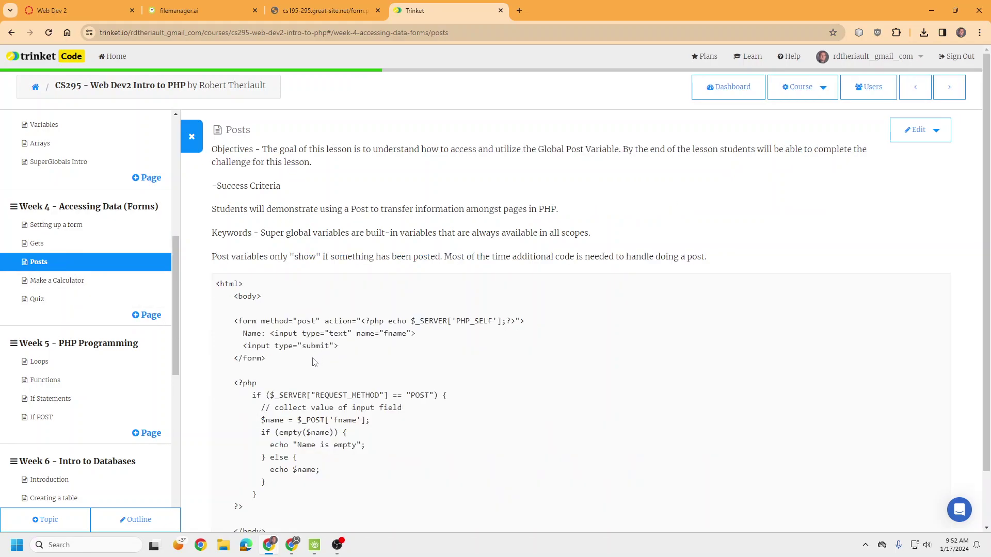
{"action": "left_click", "coordinate": [76, 226]}
{"action": "left_click", "coordinate": [179, 10]}
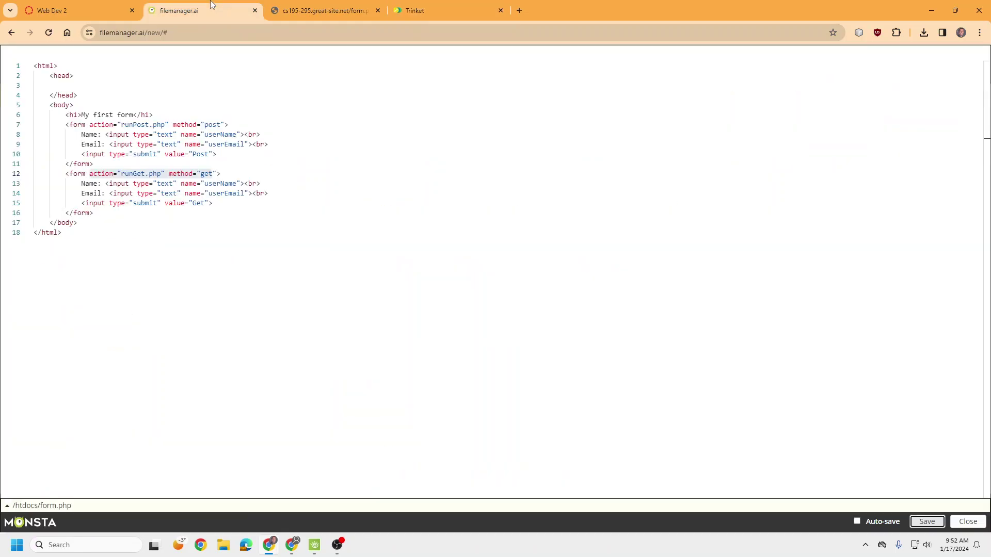
{"action": "left_click", "coordinate": [324, 10]}
{"action": "left_click", "coordinate": [179, 11]}
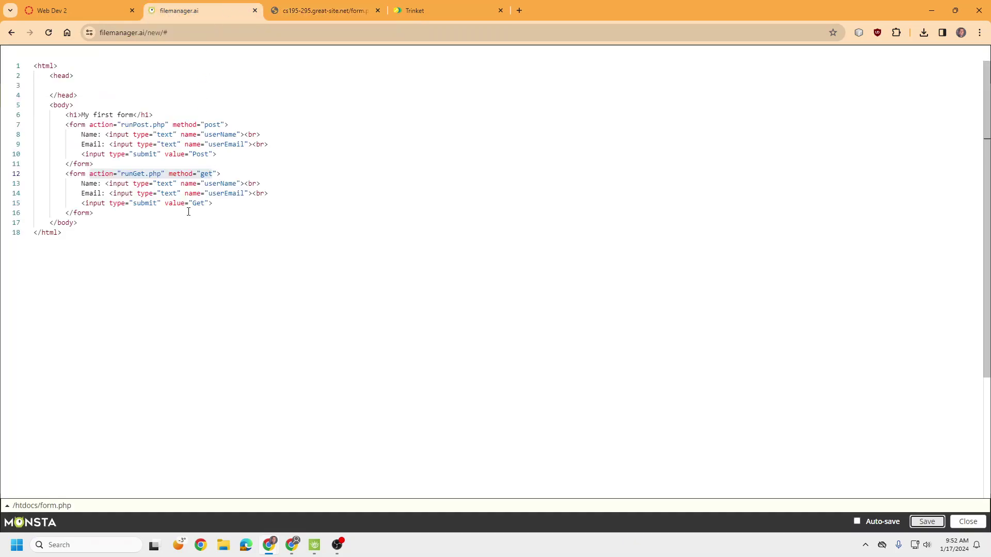
{"action": "left_click", "coordinate": [65, 232]}
{"action": "left_click_drag", "start_coordinate": [65, 125], "coordinate": [104, 164]}
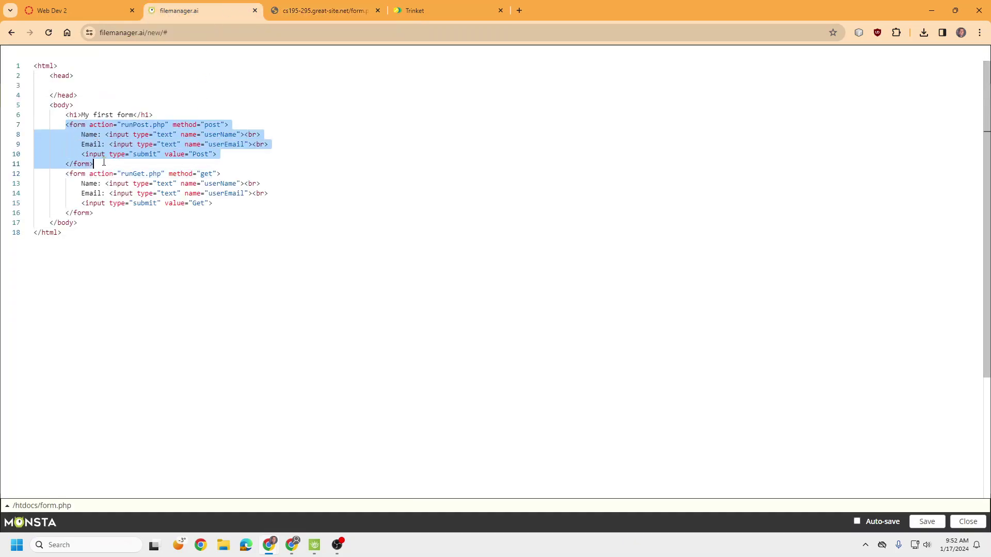
{"action": "left_click", "coordinate": [104, 163]}
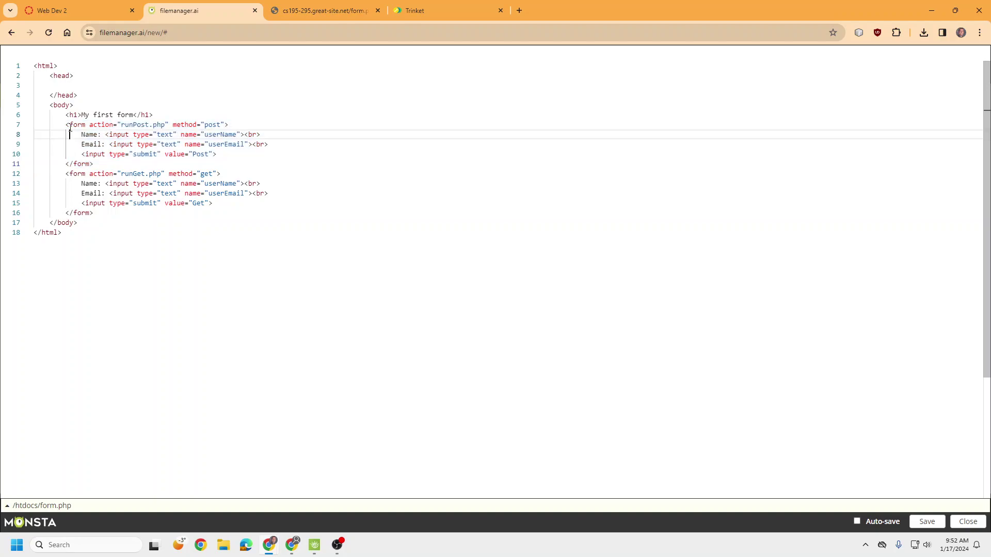
{"action": "left_click_drag", "start_coordinate": [65, 124], "coordinate": [233, 134]}
{"action": "left_click", "coordinate": [104, 163]}
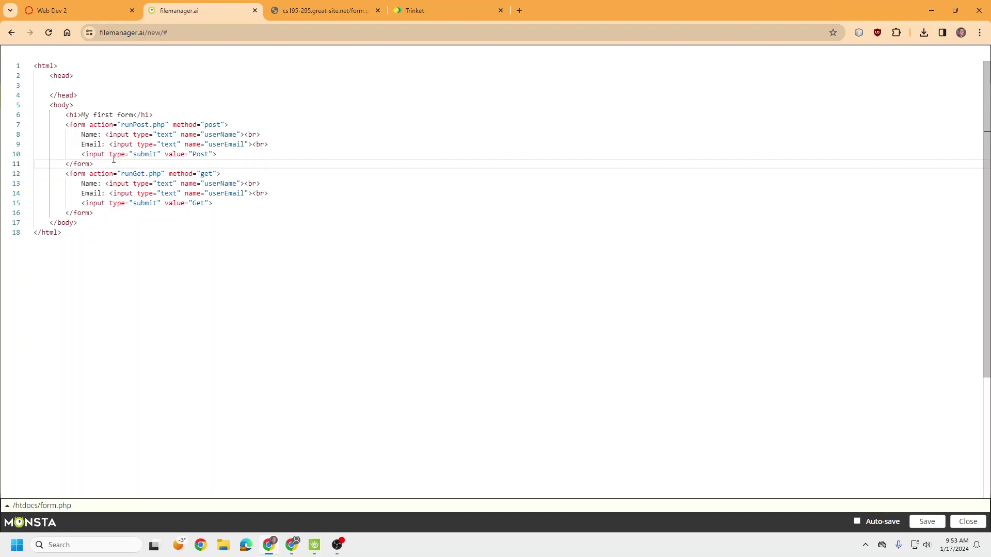
{"action": "left_click_drag", "start_coordinate": [94, 165], "coordinate": [66, 125]}
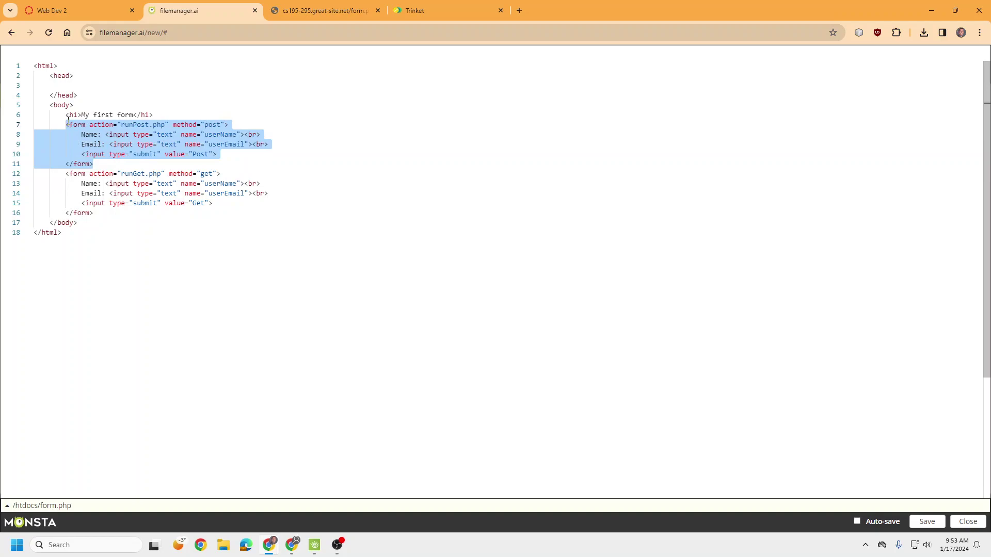
{"action": "left_click", "coordinate": [70, 130]}
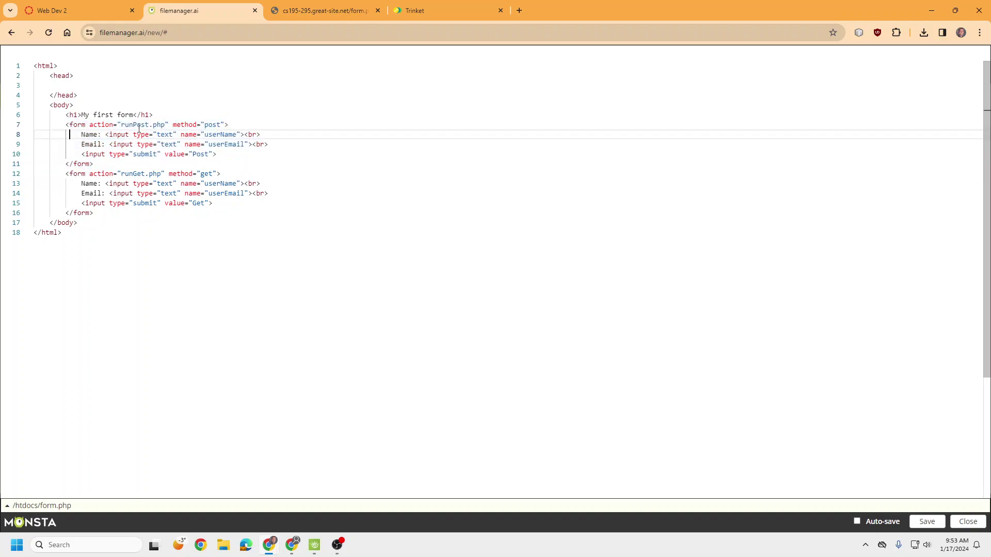
{"action": "left_click_drag", "start_coordinate": [229, 125], "coordinate": [66, 124]}
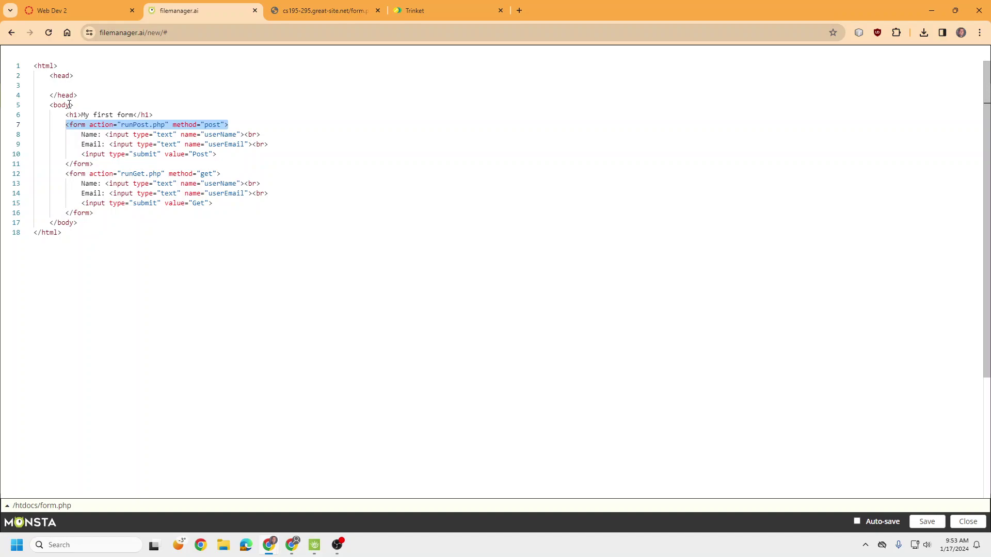
{"action": "left_click", "coordinate": [67, 124]}
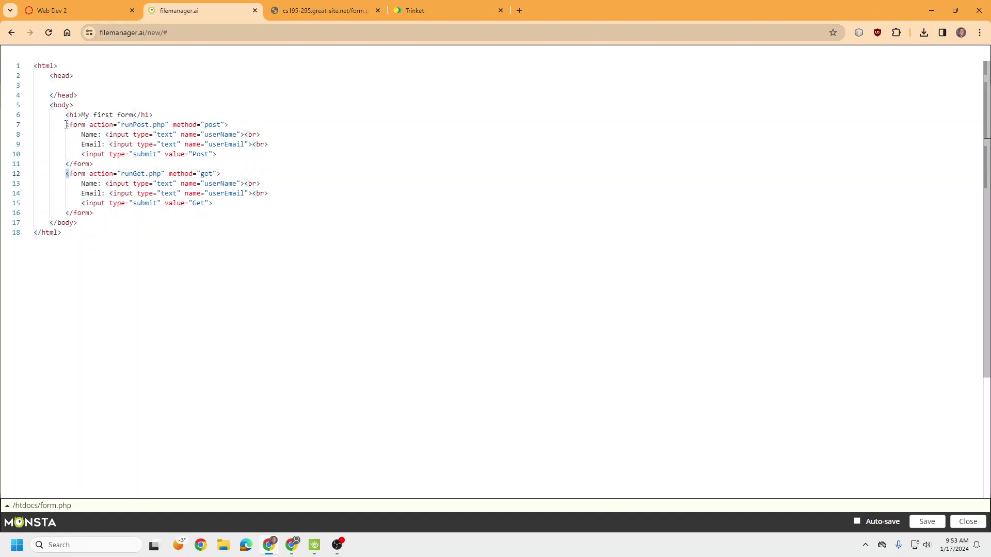
{"action": "left_click_drag", "start_coordinate": [66, 125], "coordinate": [103, 163]}
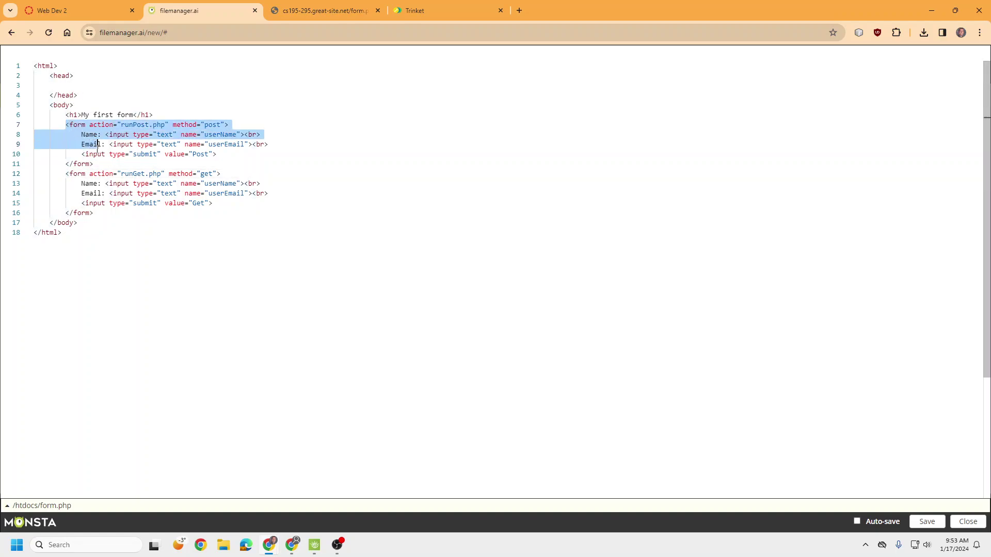
{"action": "left_click", "coordinate": [93, 173]}
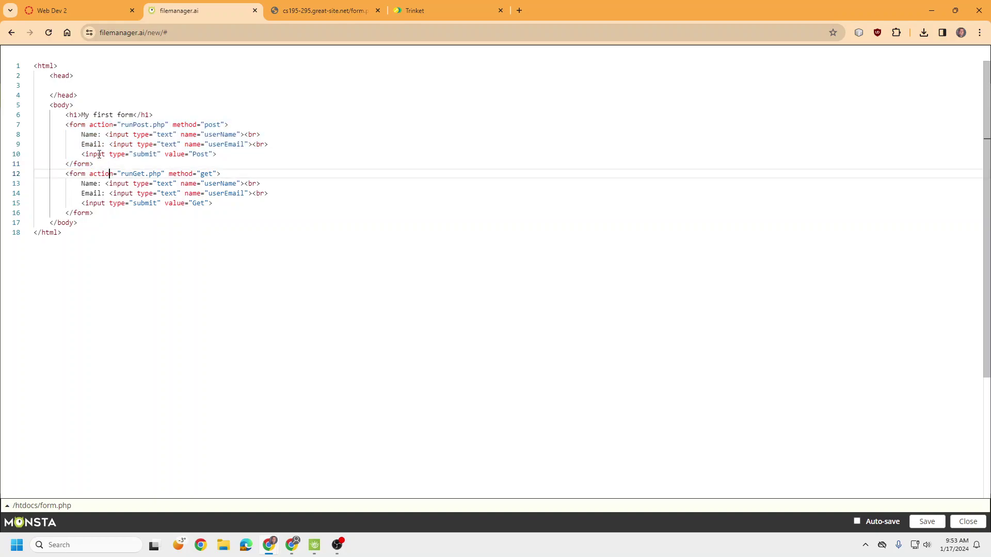
{"action": "left_click_drag", "start_coordinate": [66, 125], "coordinate": [103, 163]}
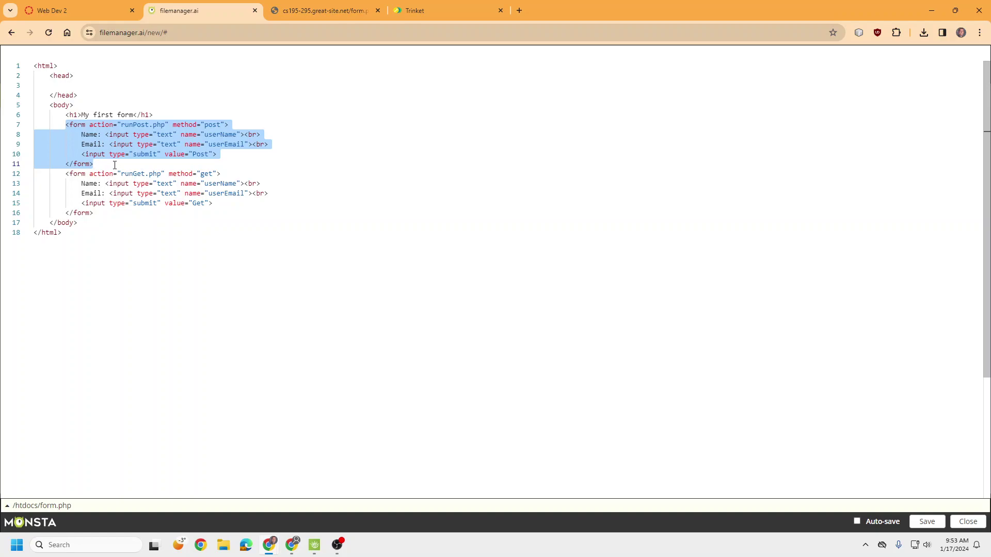
{"action": "left_click_drag", "start_coordinate": [66, 124], "coordinate": [96, 163]}
{"action": "left_click", "coordinate": [66, 124]}
{"action": "mouse_move", "coordinate": [65, 123]}
{"action": "left_mouse_down"}
{"action": "mouse_move", "coordinate": [94, 164]}
{"action": "mouse_move", "coordinate": [221, 154]}
{"action": "left_mouse_up"}
{"action": "left_click", "coordinate": [81, 134]}
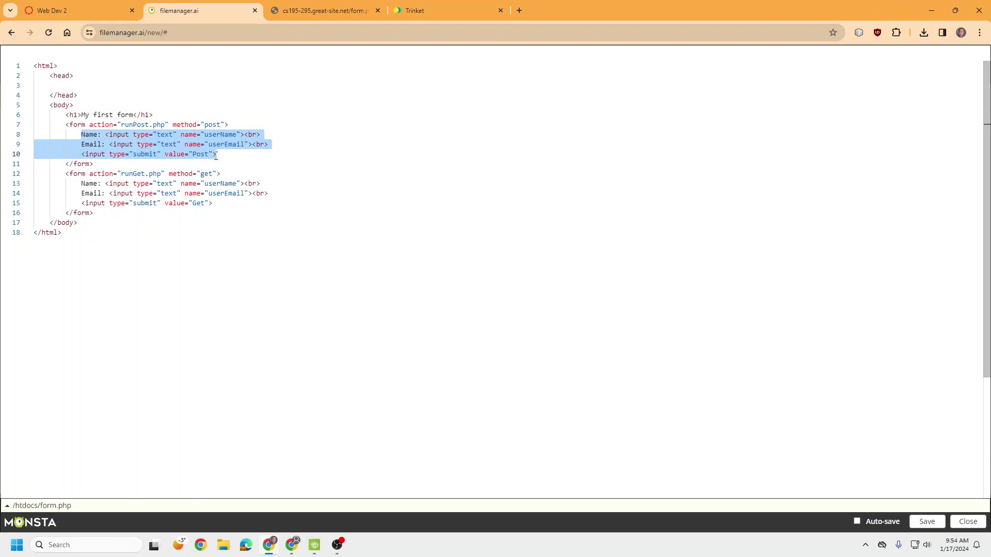
{"action": "left_click", "coordinate": [95, 164]}
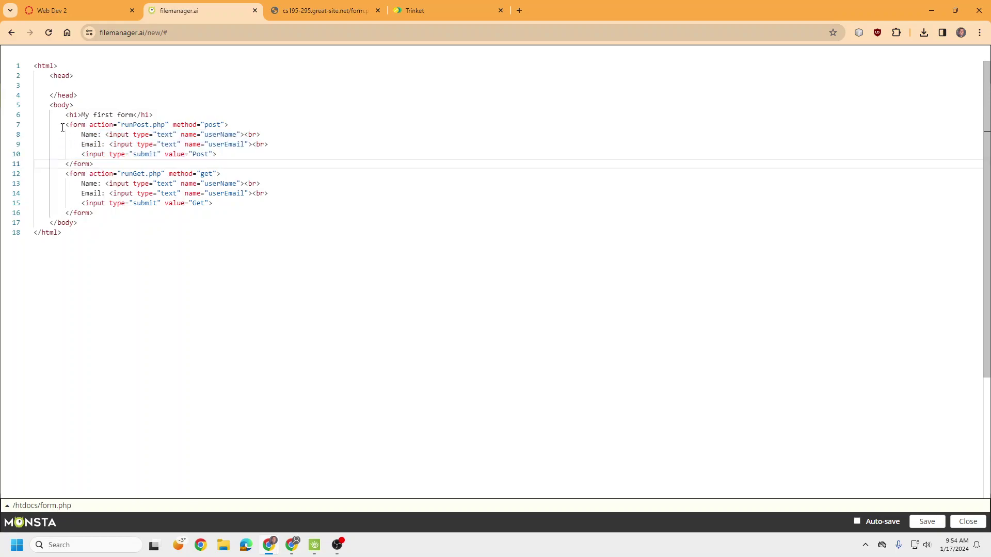
{"action": "left_click_drag", "start_coordinate": [66, 124], "coordinate": [101, 163]}
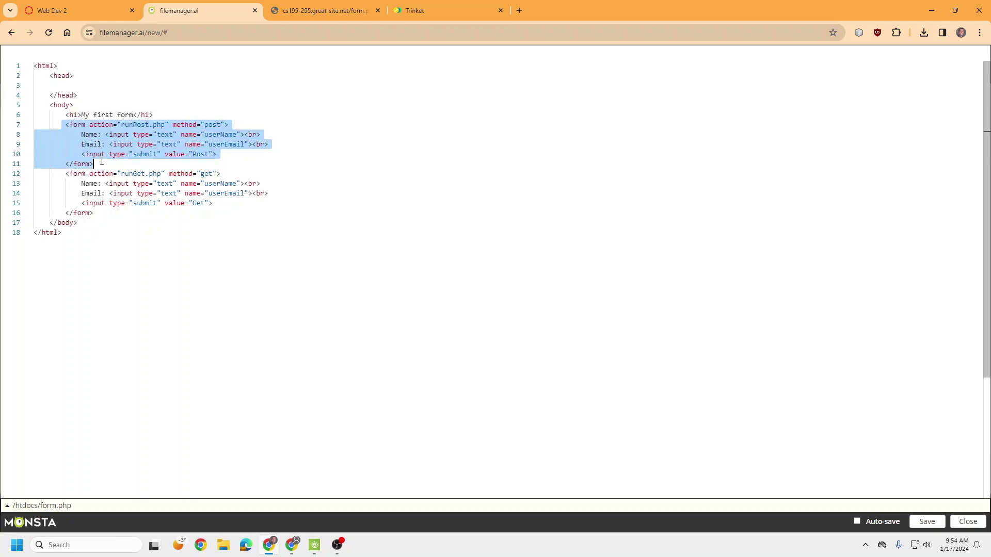
{"action": "left_click", "coordinate": [111, 168]}
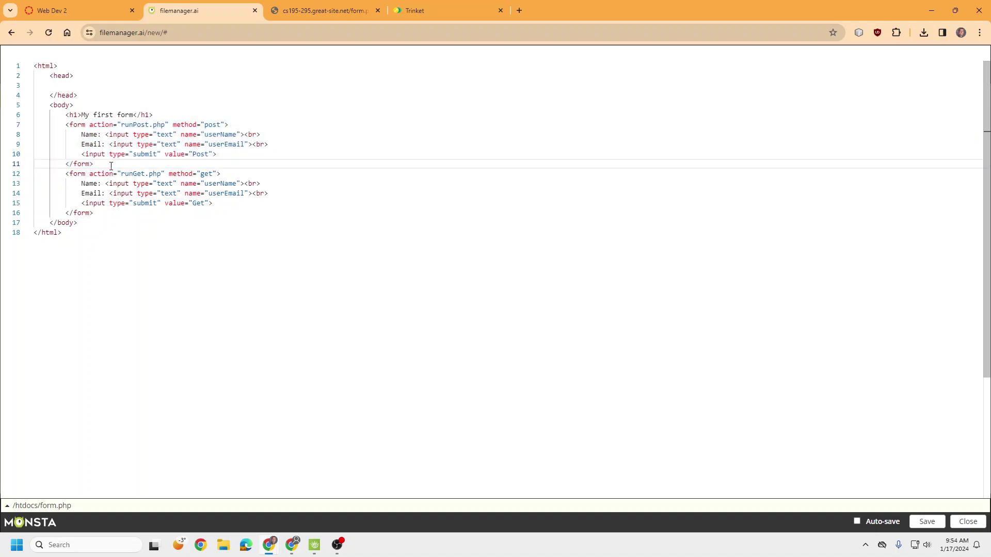
{"action": "key", "text": "Return"}
{"action": "type", "text": "<input"}
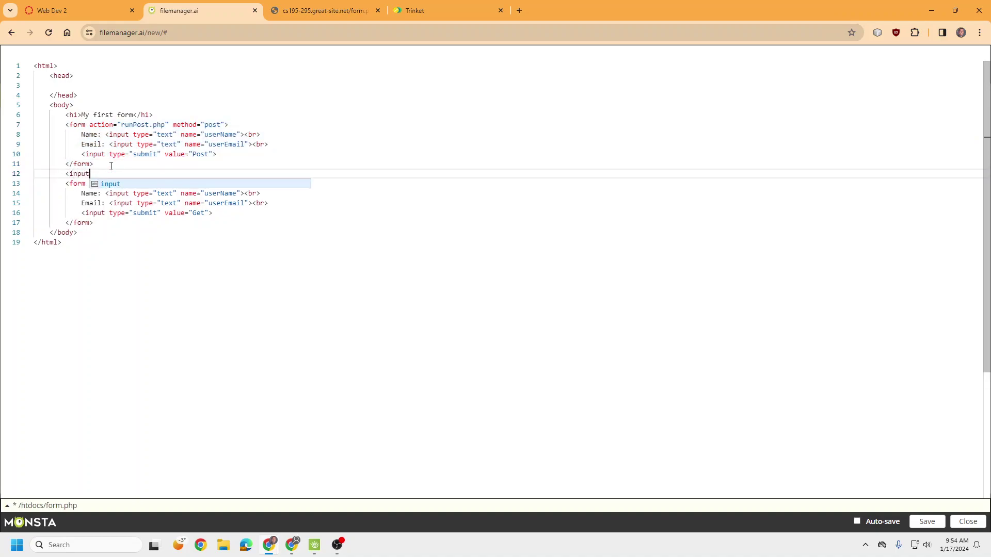
{"action": "type", "text": " name"}
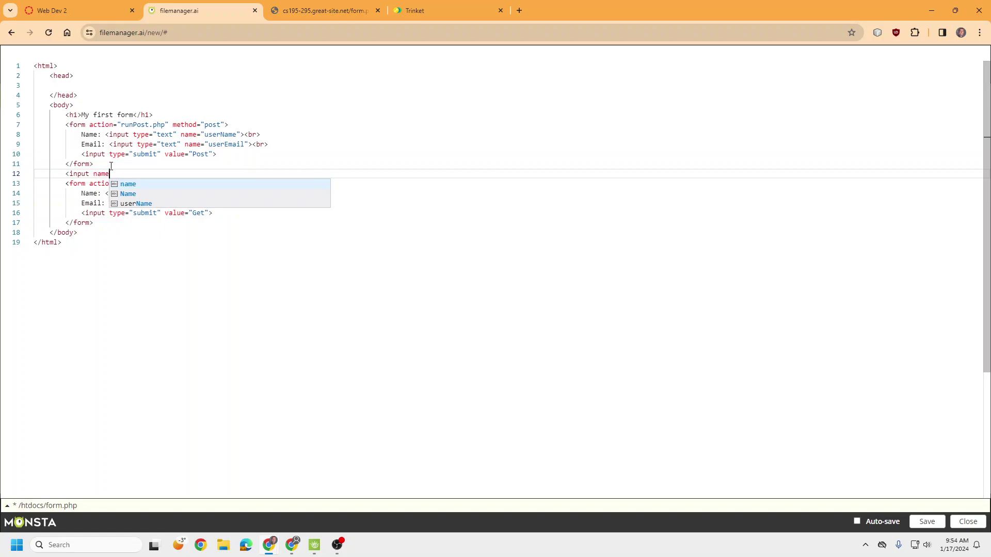
{"action": "type", "text": "=\"fdafd\""}
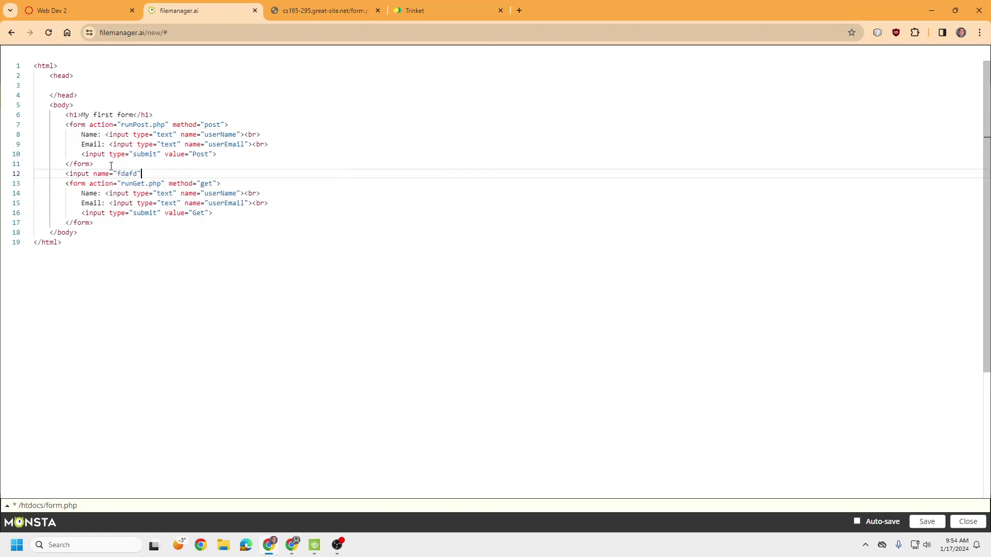
{"action": "type", "text": ">"}
{"action": "left_click_drag", "start_coordinate": [66, 125], "coordinate": [136, 173]}
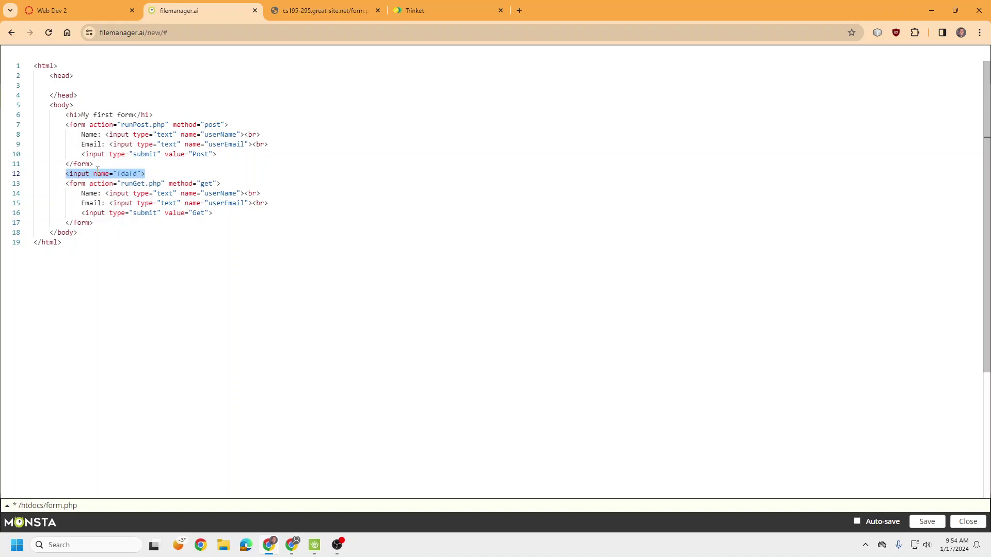
{"action": "mouse_move", "coordinate": [66, 124]}
{"action": "left_mouse_down"}
{"action": "mouse_move", "coordinate": [95, 164]}
{"action": "mouse_move", "coordinate": [34, 174]}
{"action": "left_mouse_up"}
{"action": "key", "text": "BackSpace"}
{"action": "key", "text": "BackSpace"}
{"action": "key", "text": "ctrl+s"}
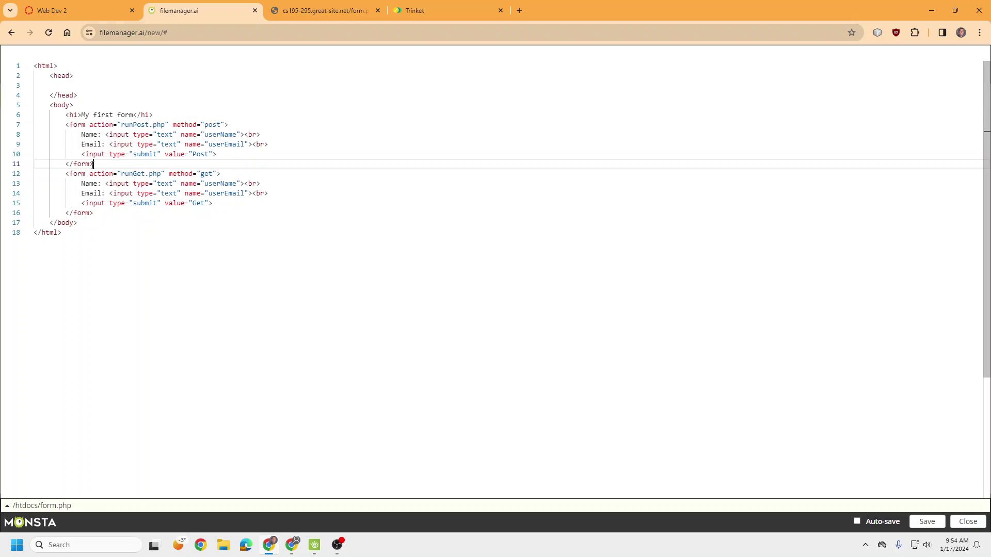
{"action": "left_click", "coordinate": [926, 522]}
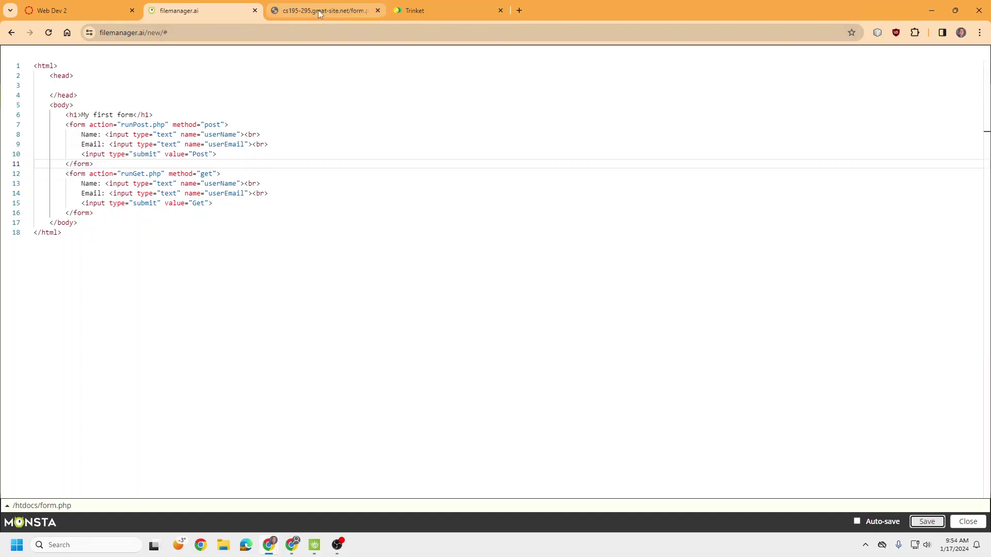
{"action": "mouse_move", "coordinate": [324, 11]}
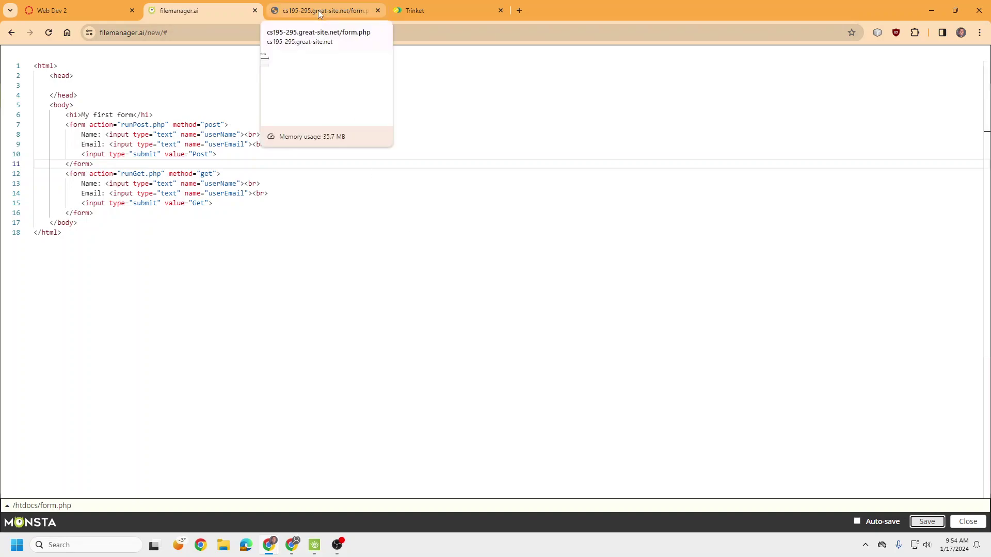
Step: Go from the Trinket lesson to the Web Dev 2 Canvas Week 4 modules
{"action": "left_click", "coordinate": [418, 10]}
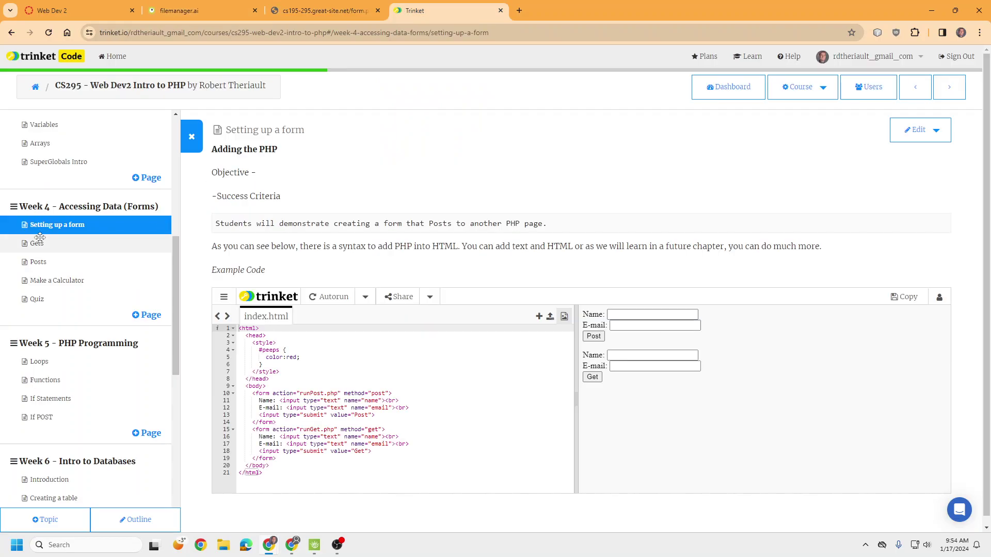
{"action": "left_click", "coordinate": [52, 10]}
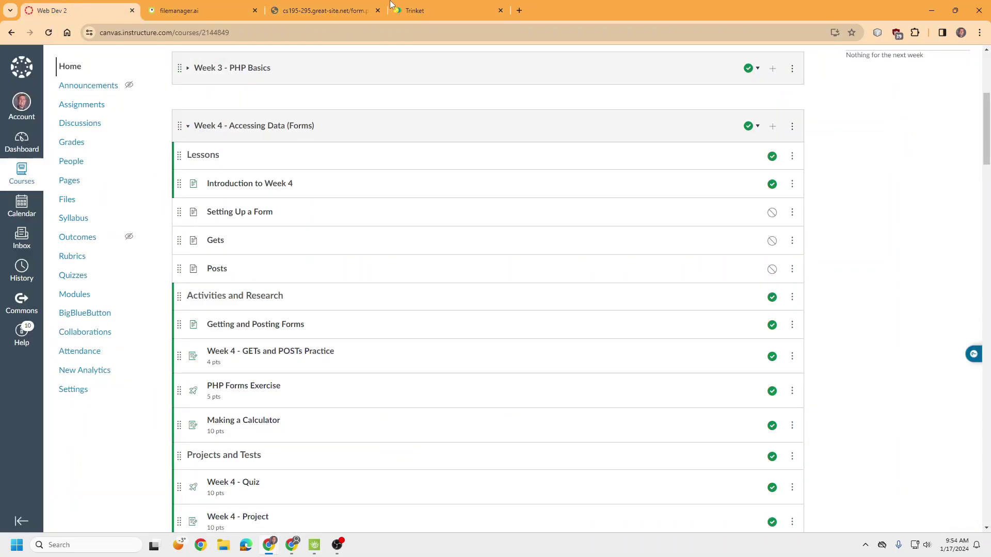